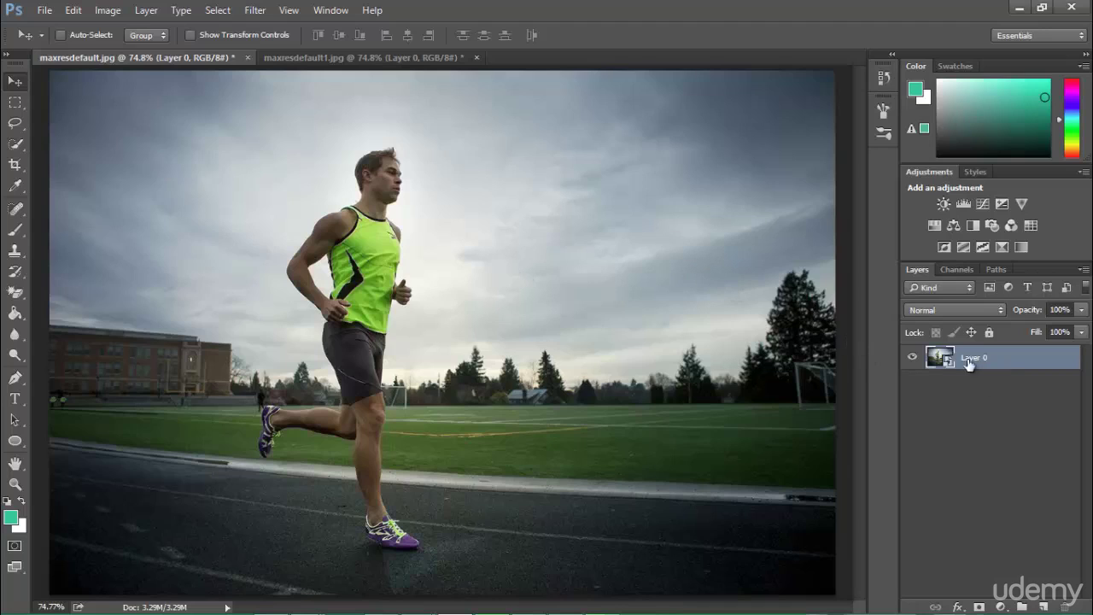
- Apply a Tiles smart filter to maxresdefault.jpg with 5 tiles and 10% maximum offset
left_click(417, 57)
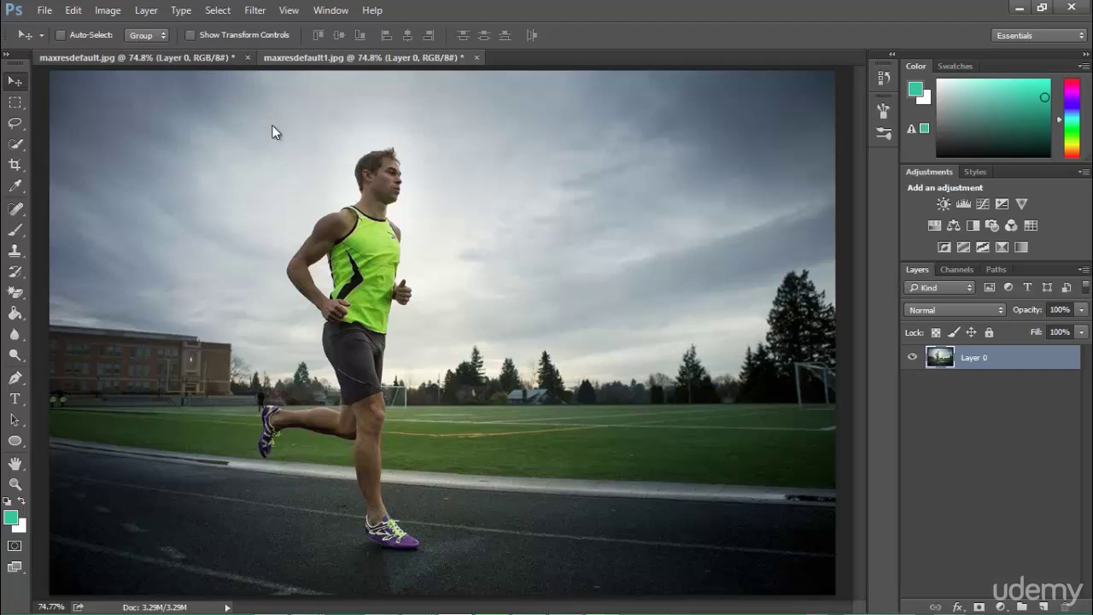
left_click(217, 57)
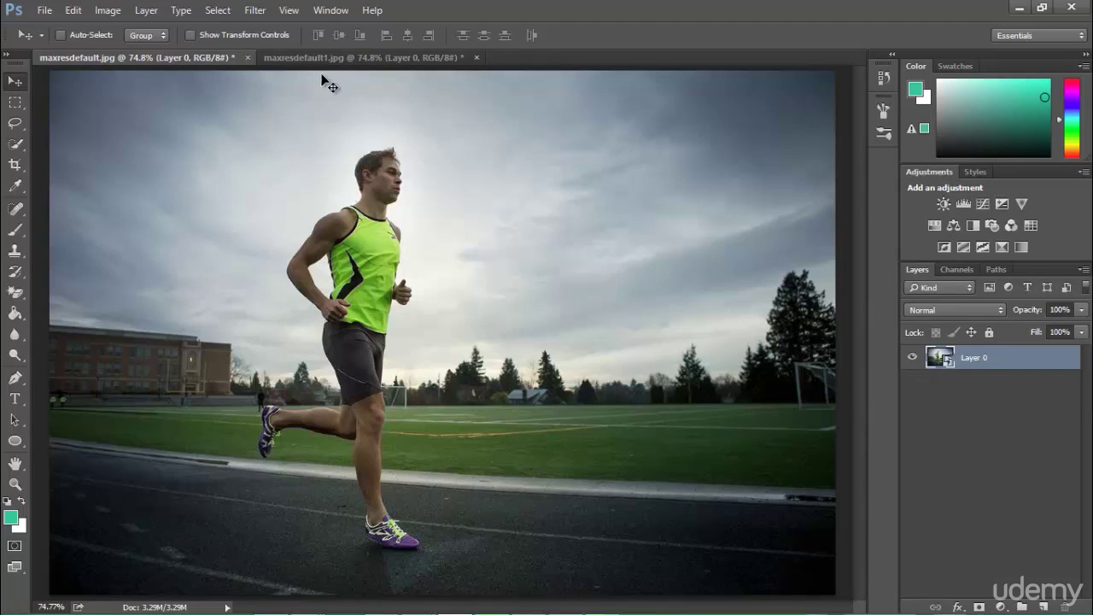
left_click(254, 10)
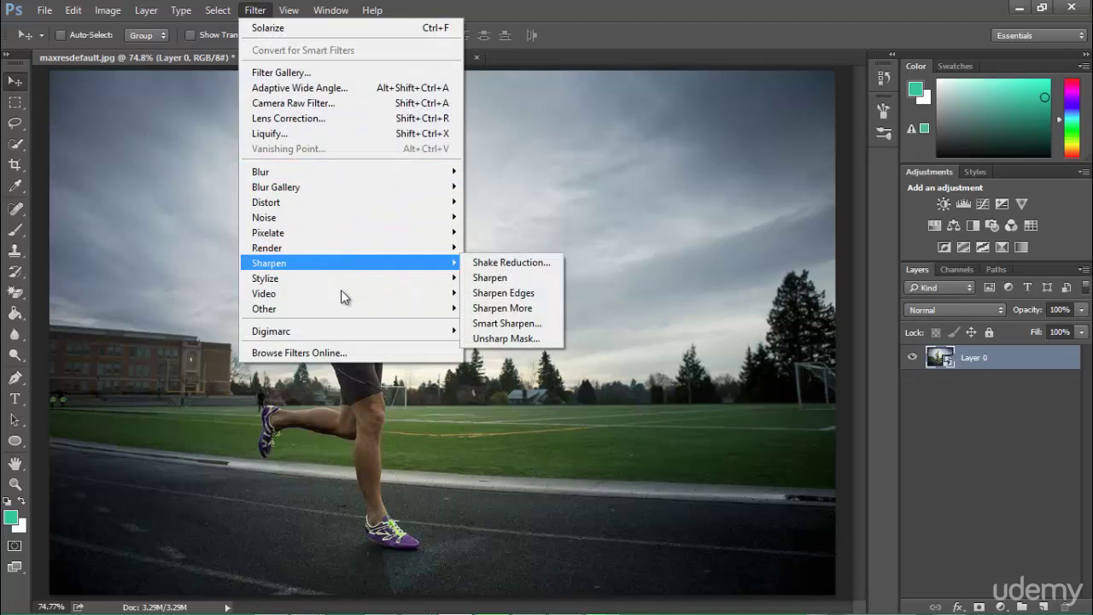
mouse_move(341, 280)
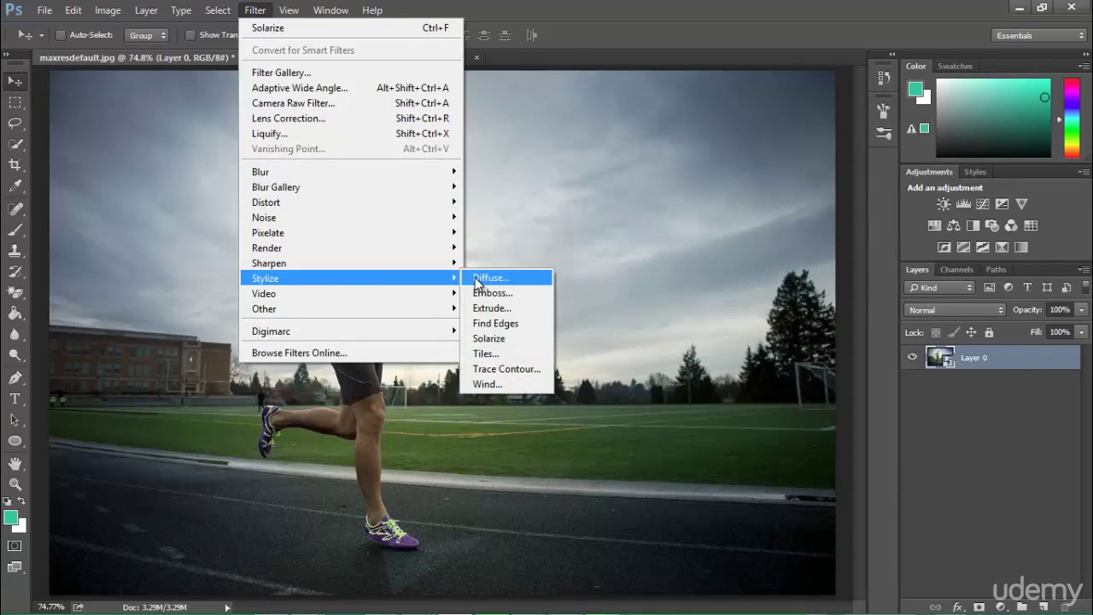
left_click(505, 352)
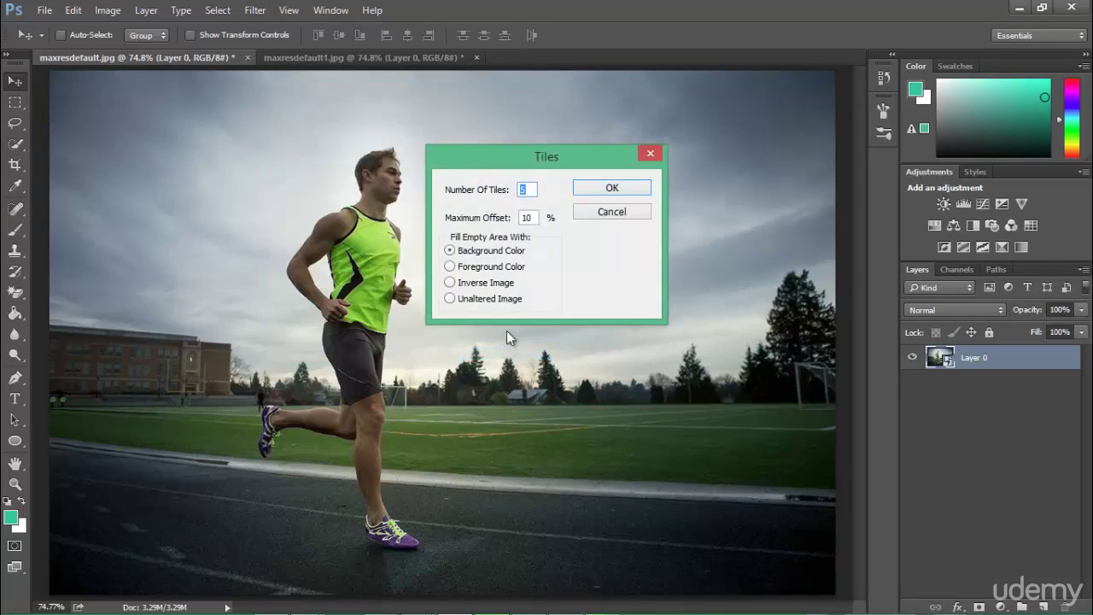
left_click(528, 192)
left_click_drag(528, 191, 514, 196)
left_click(635, 186)
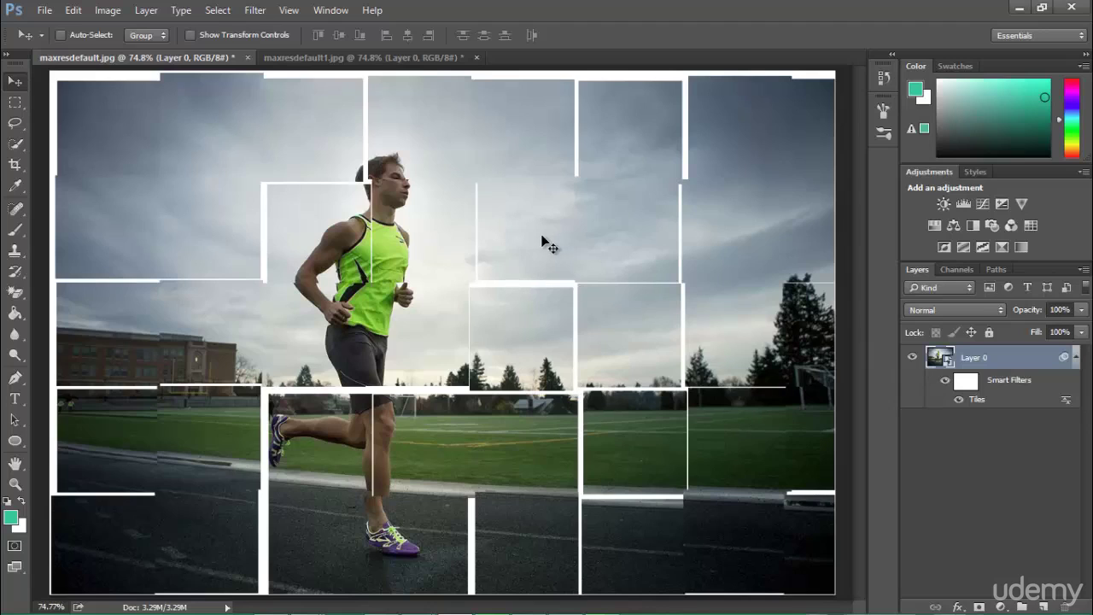
- Compare with filters hidden, change the Tiles smart filter to 10 tiles, then go to maxresdefault1.jpg
left_click(946, 381)
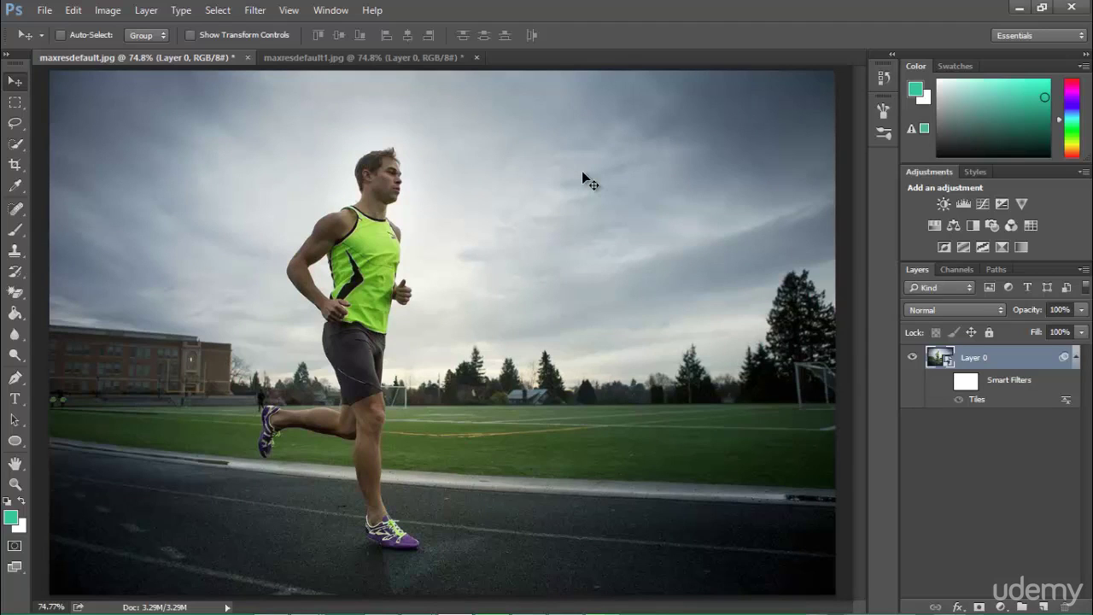
left_click(947, 382)
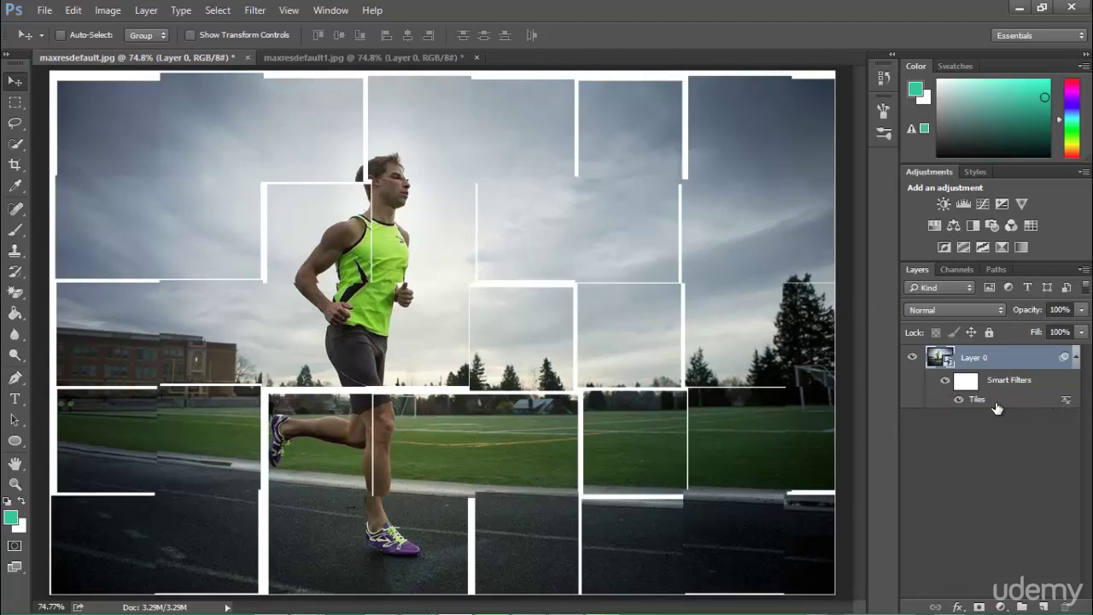
double_click(996, 401)
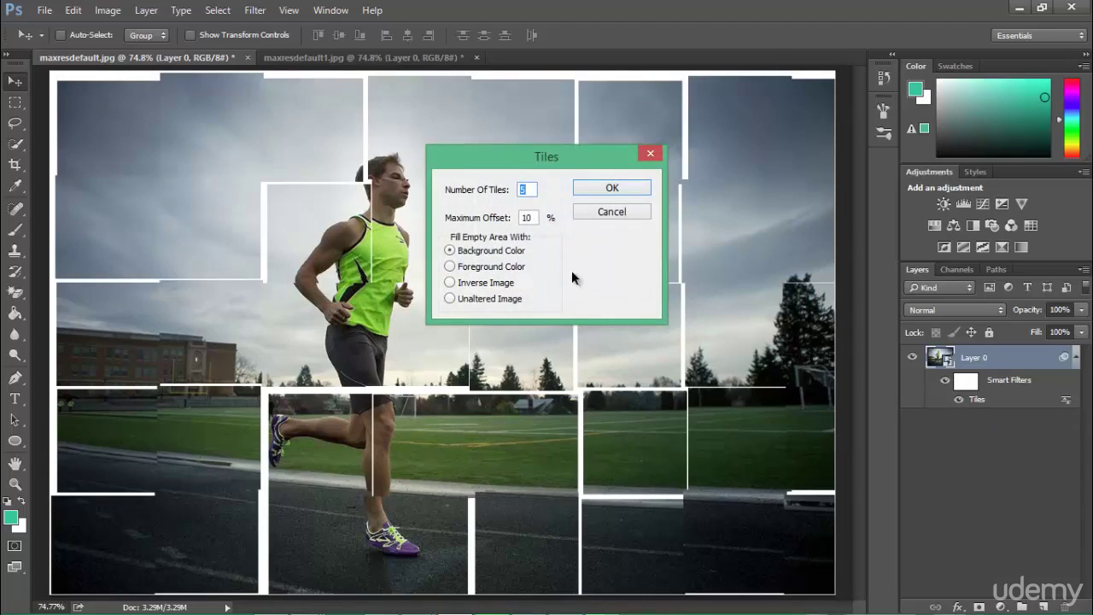
type("10")
left_click(632, 187)
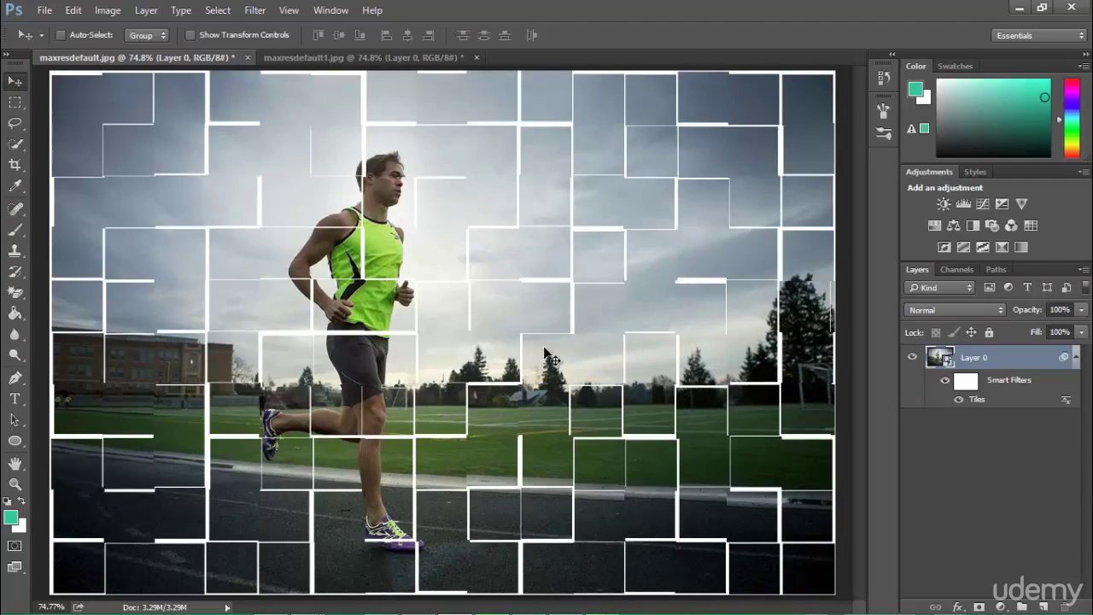
left_click(432, 58)
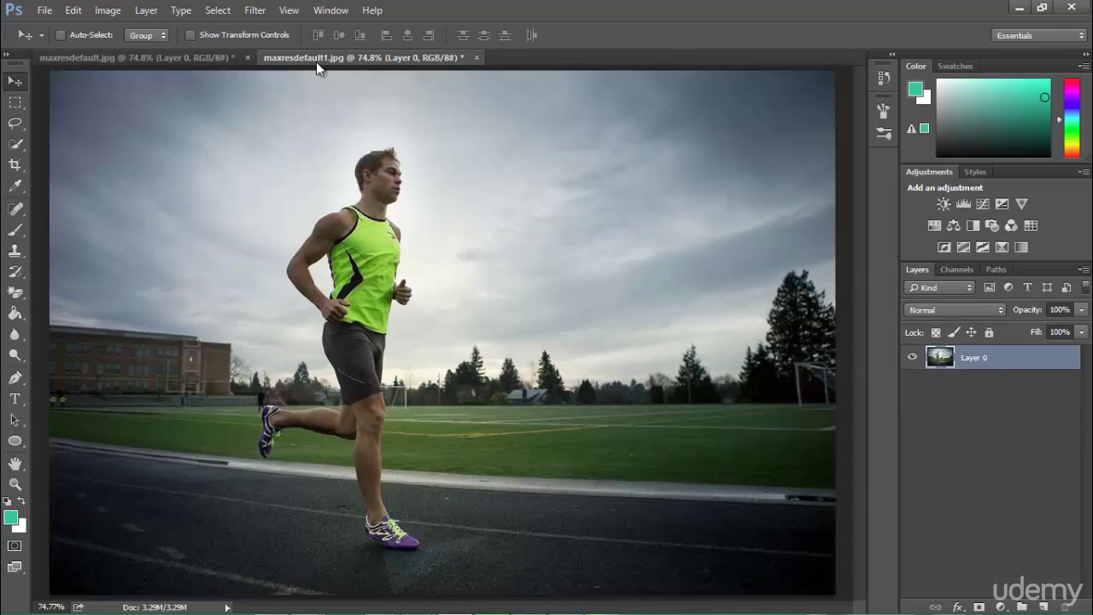
- Apply the Tiles filter directly to the maxresdefault1.jpg copy
left_click(255, 10)
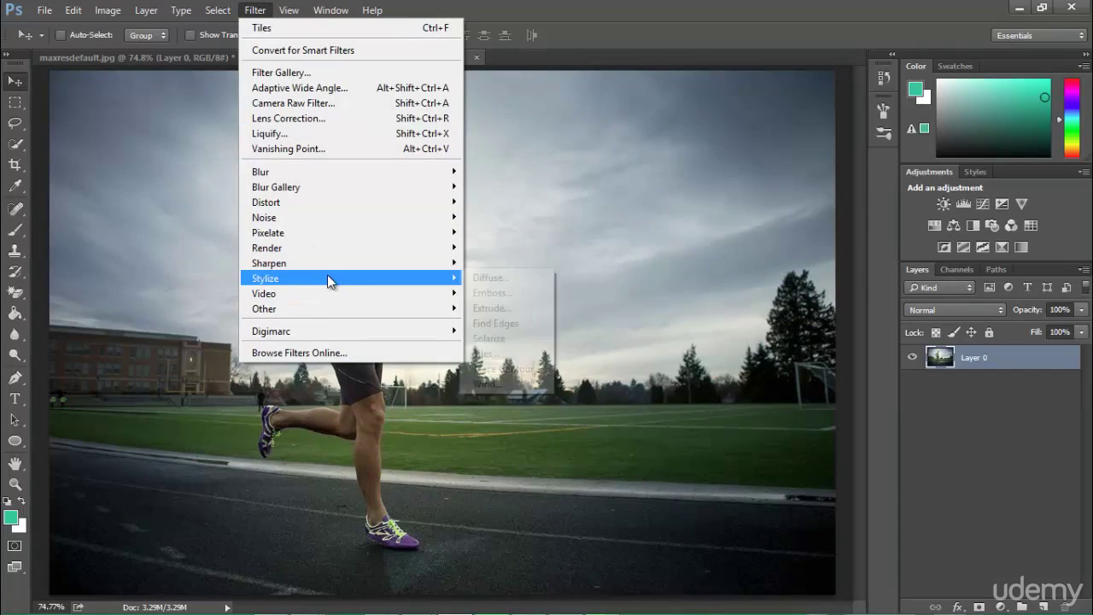
mouse_move(329, 279)
left_click(484, 354)
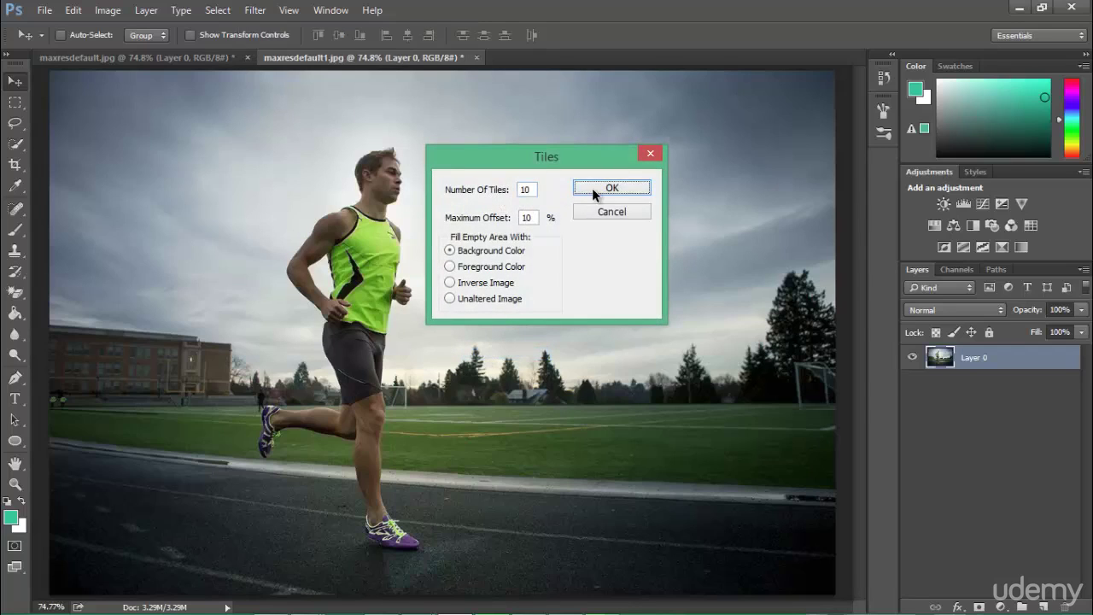
left_click(621, 188)
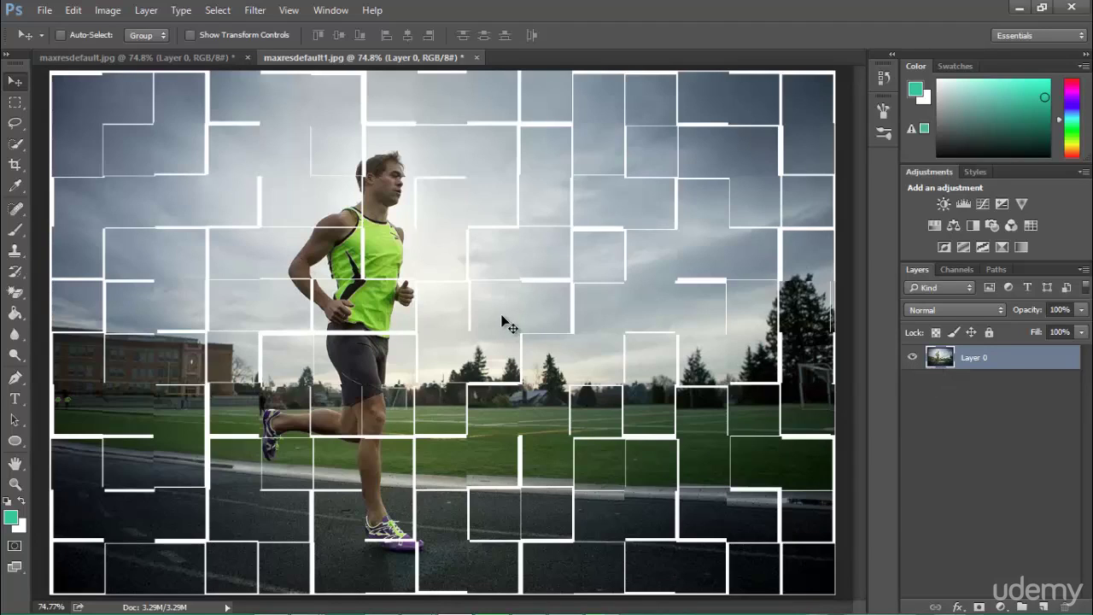
- Compare with the smart-object version, then close maxresdefault1.jpg without saving
left_click(193, 57)
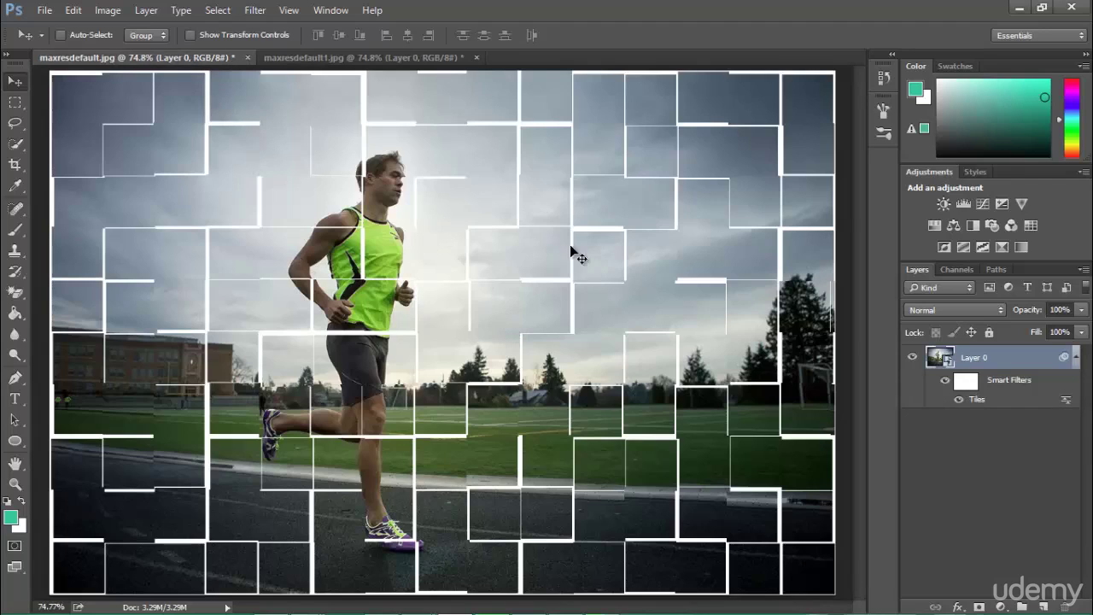
left_click(476, 57)
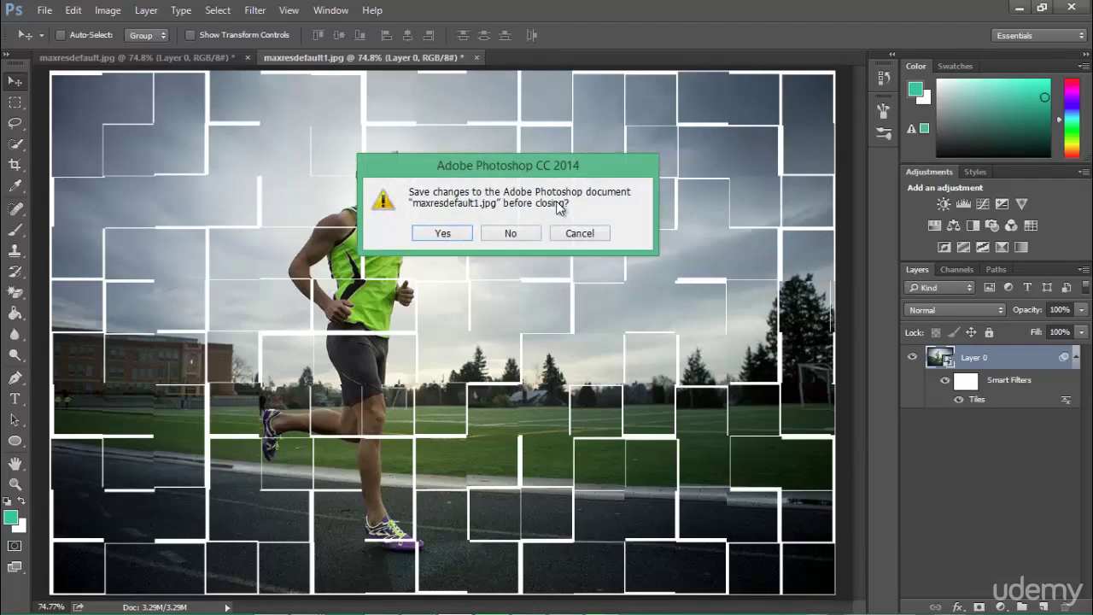
left_click(511, 233)
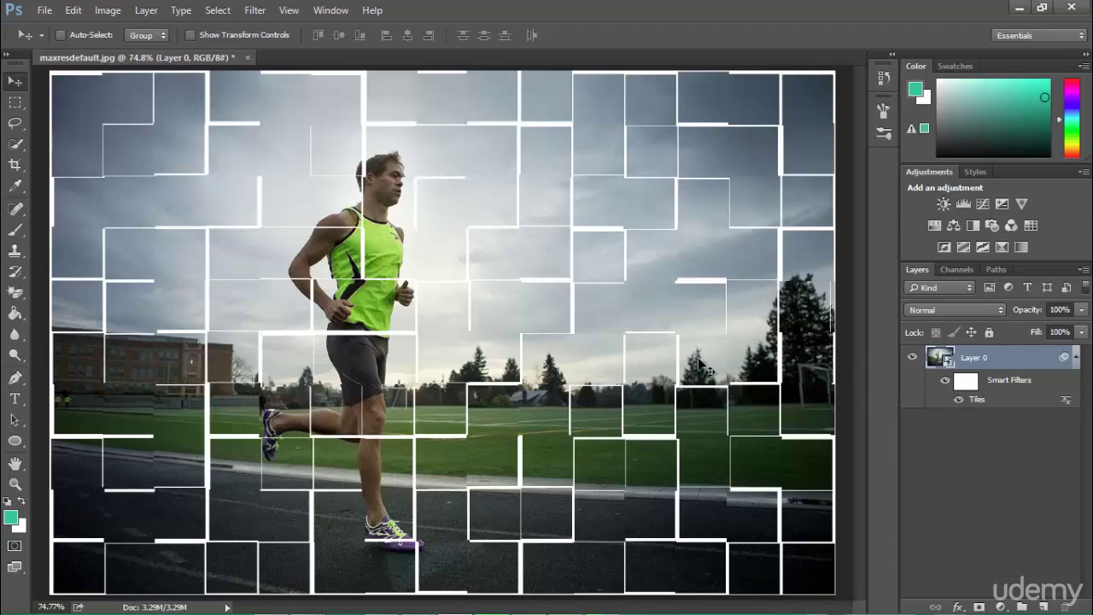
- Add a Solarize smart filter above Tiles and turn off the Tiles filter's visibility
left_click(255, 10)
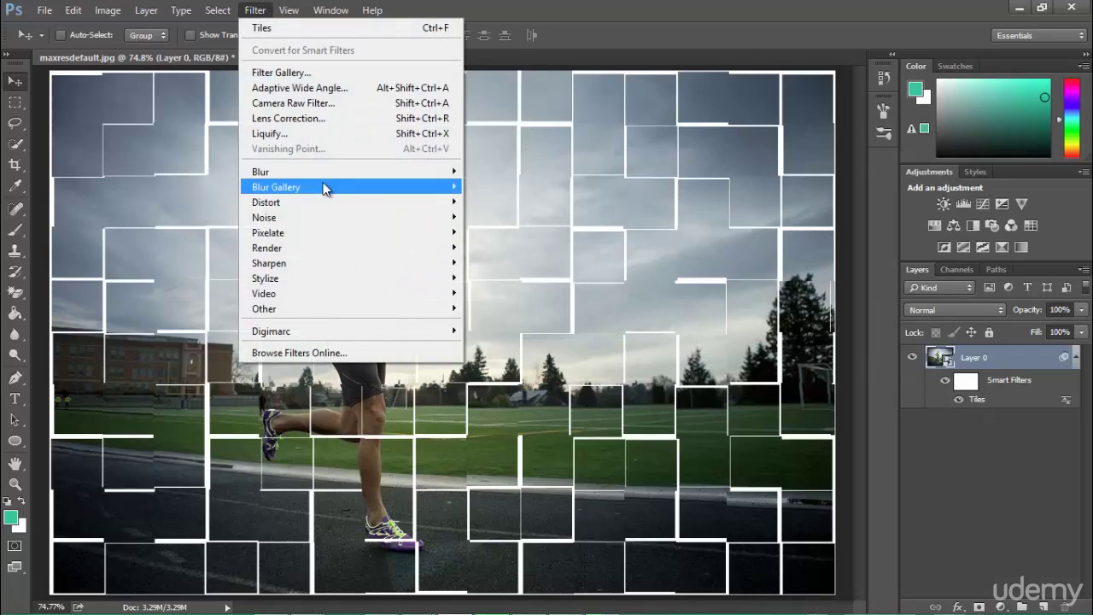
mouse_move(344, 292)
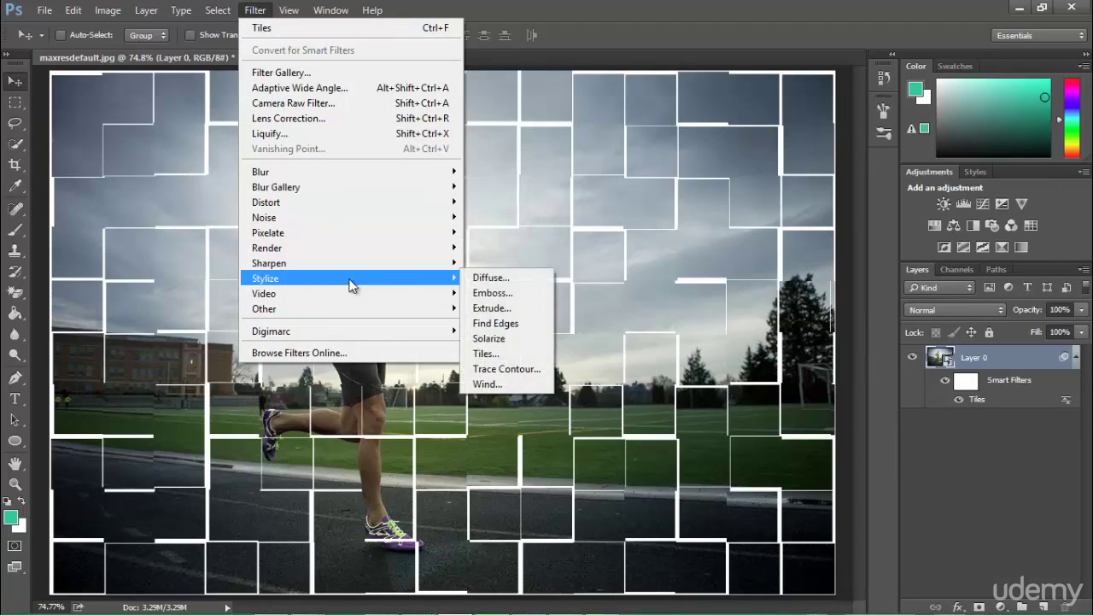
left_click(504, 343)
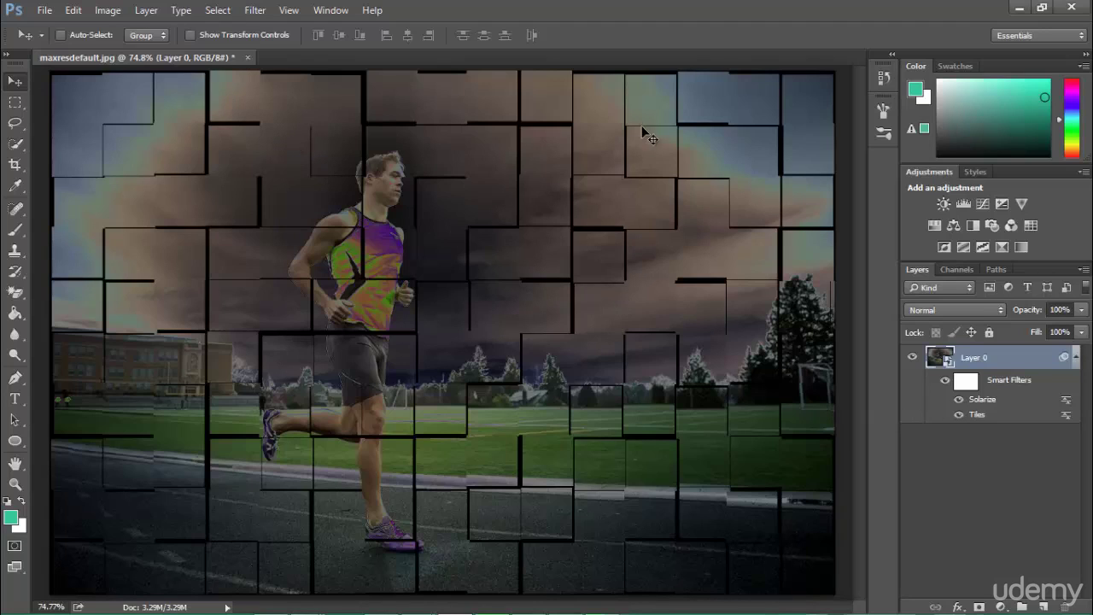
left_click(958, 415)
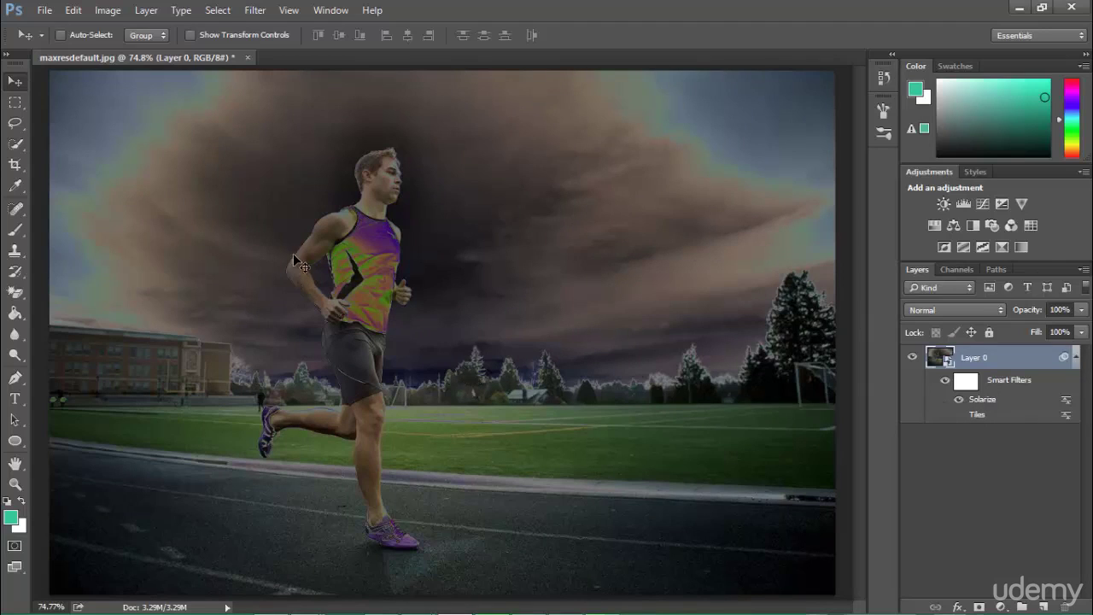
left_click(255, 10)
mouse_move(393, 278)
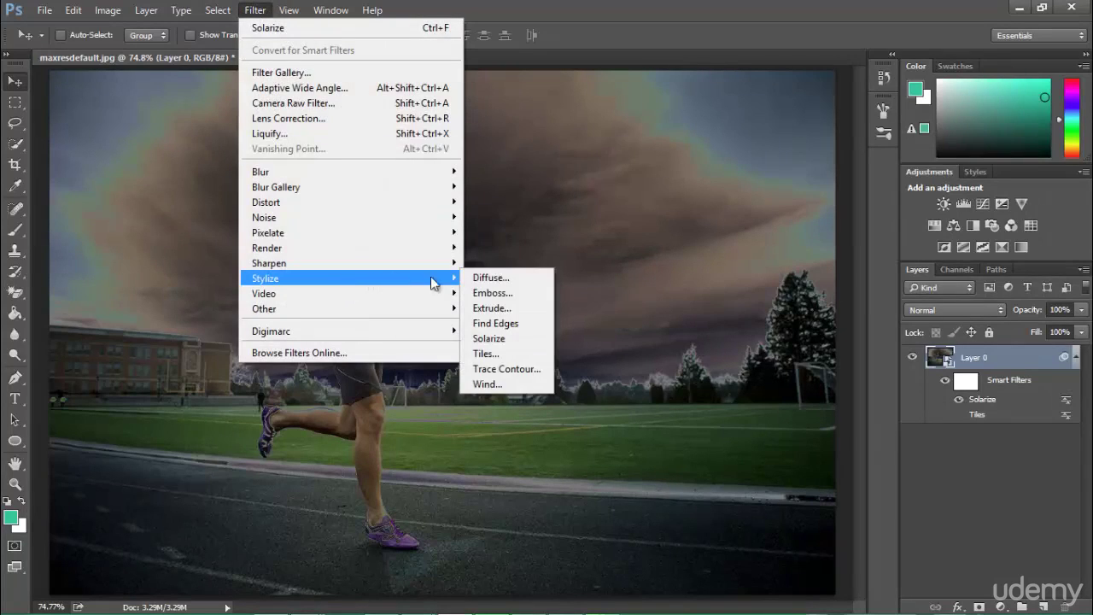
left_click(507, 383)
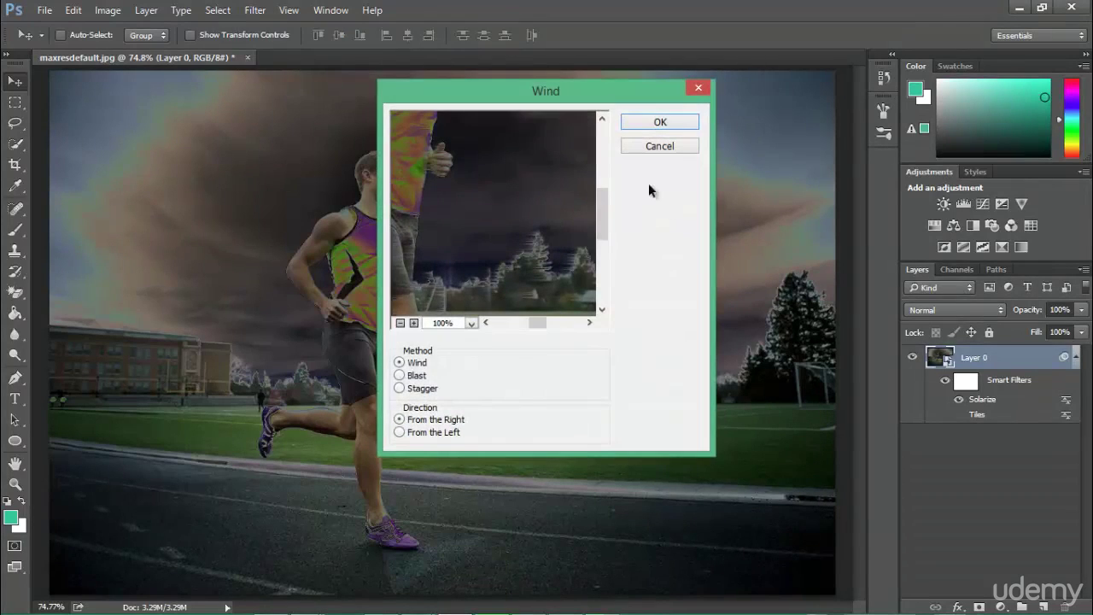
left_click(659, 123)
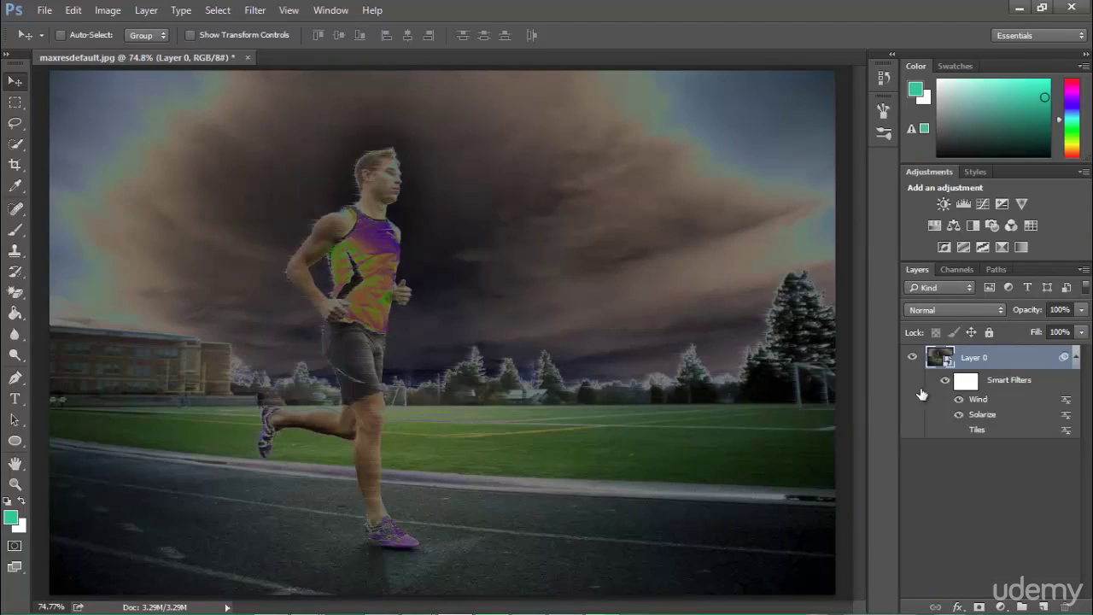
double_click(984, 401)
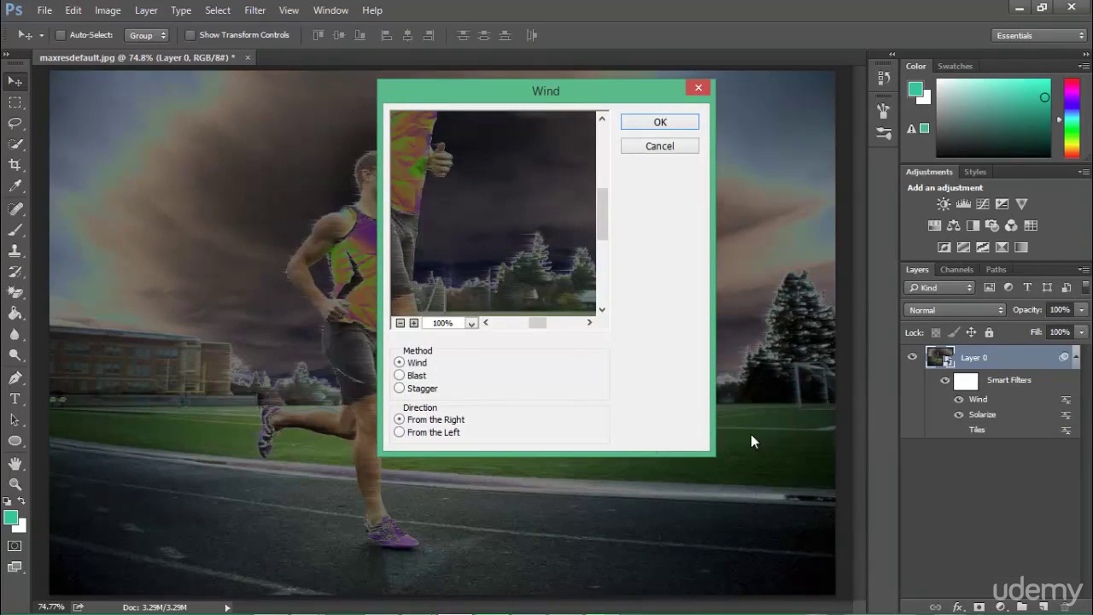
left_click(400, 375)
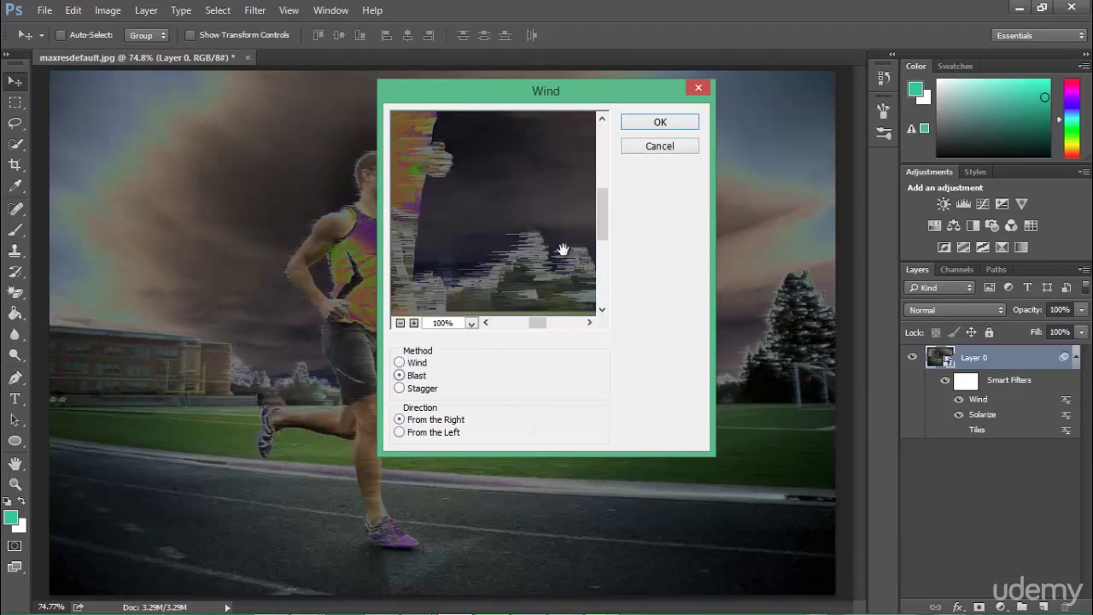
left_click(401, 323)
left_click(401, 322)
left_click(402, 323)
left_click(401, 322)
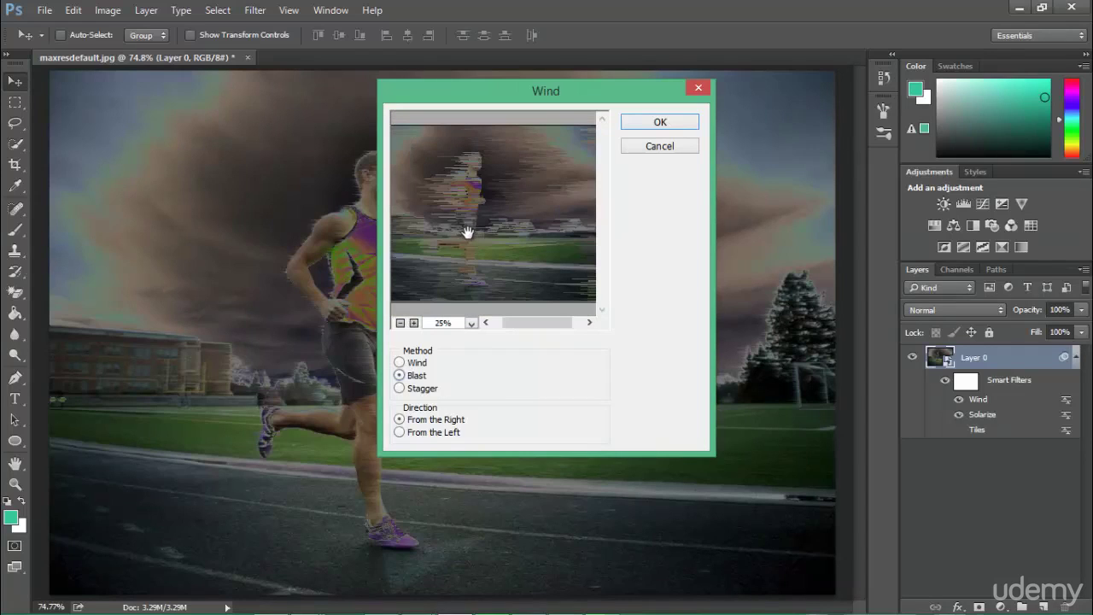
left_click(398, 389)
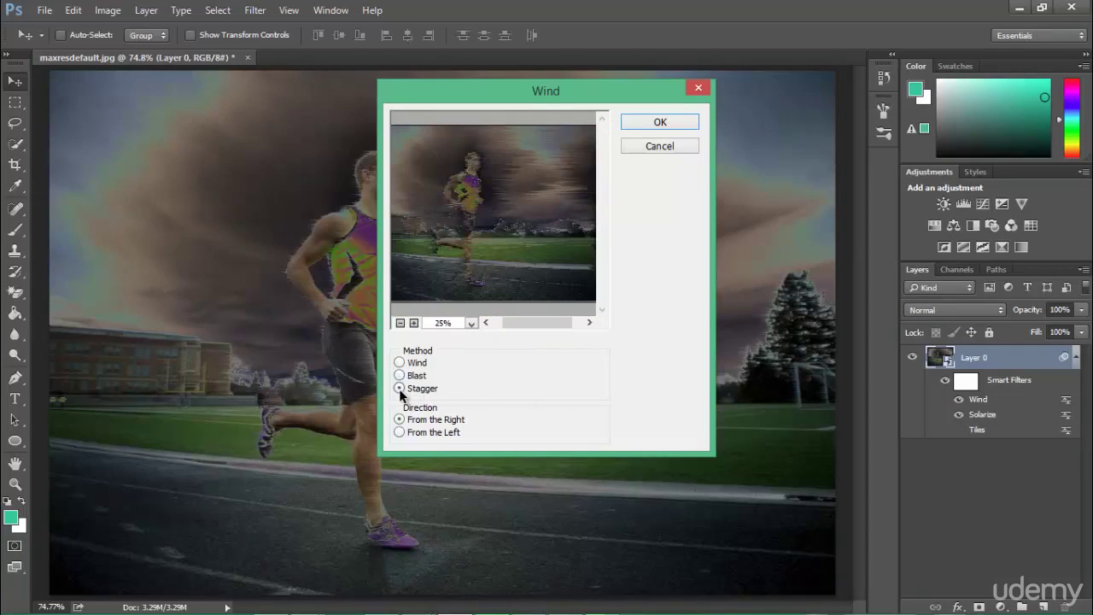
left_click(399, 375)
left_click(654, 126)
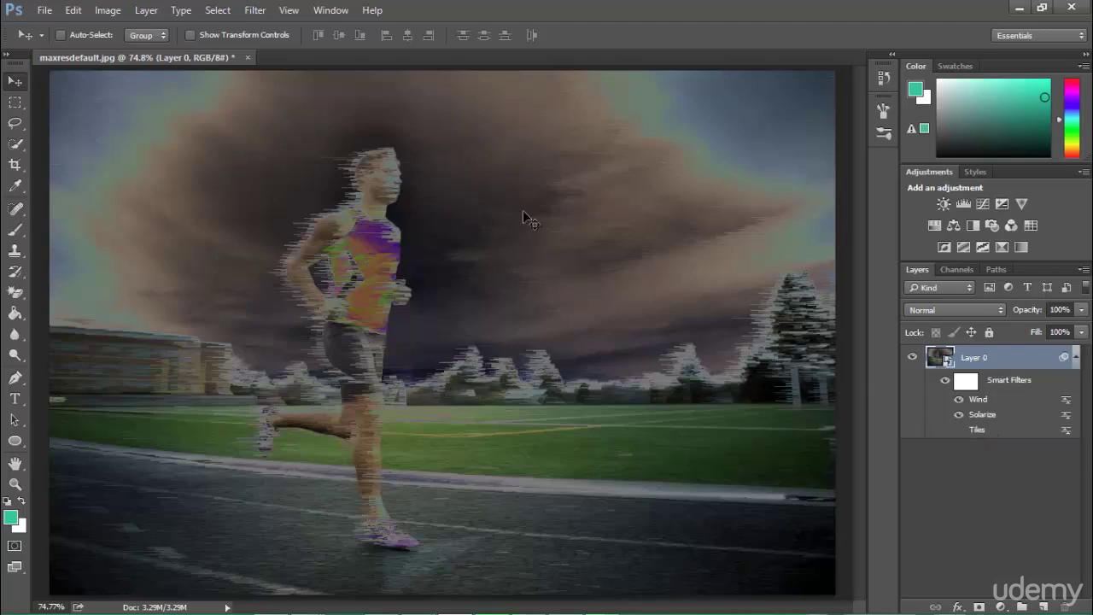
- Add a Motion Blur smart filter at a 10° angle with 10-pixel distance
left_click(266, 12)
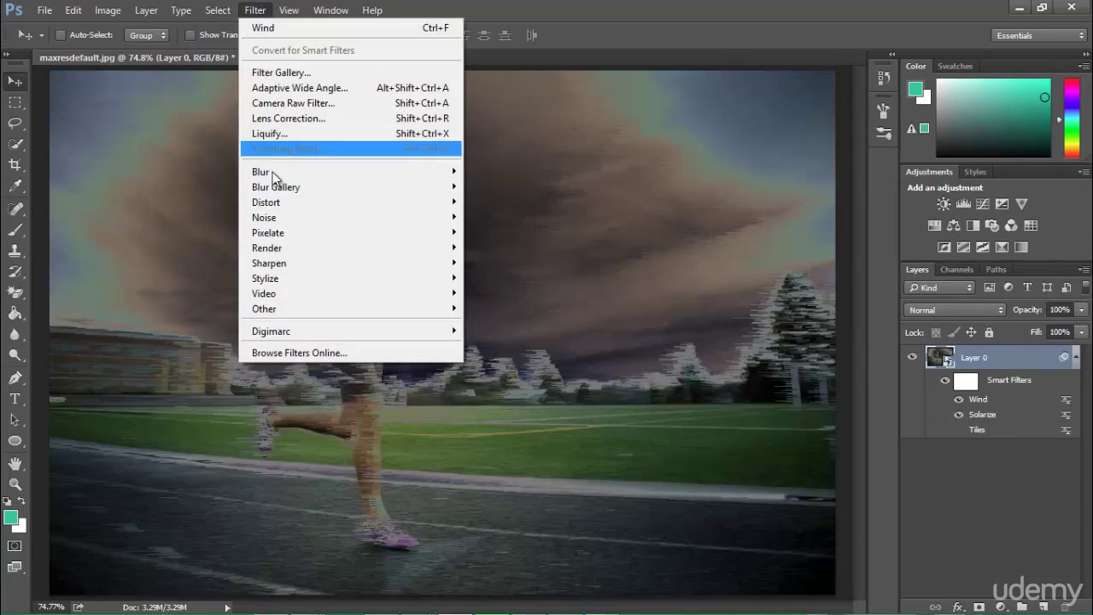
mouse_move(276, 171)
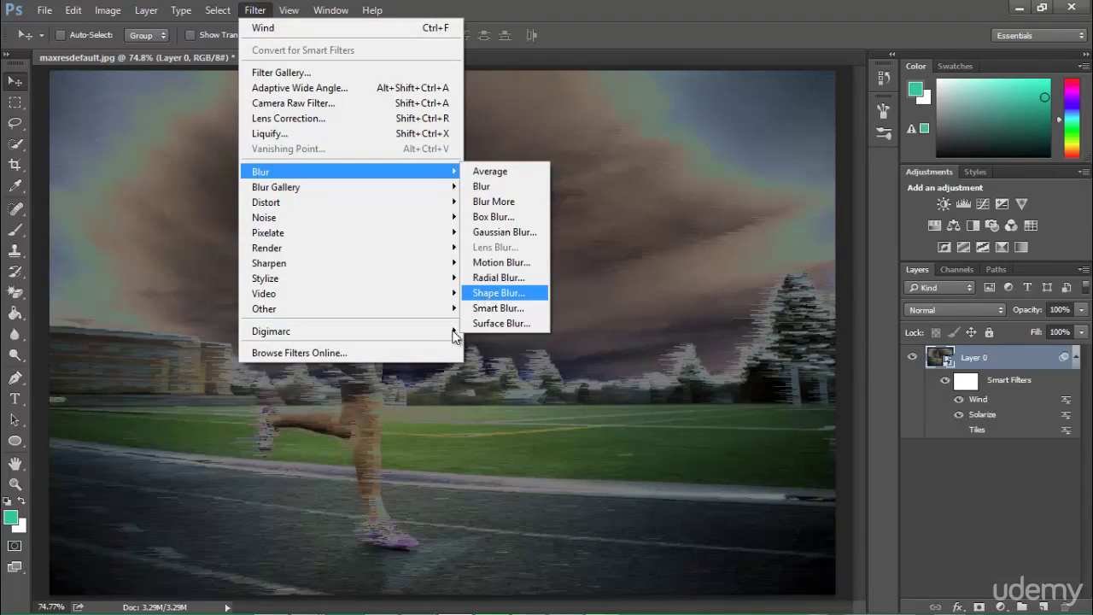
left_click(531, 263)
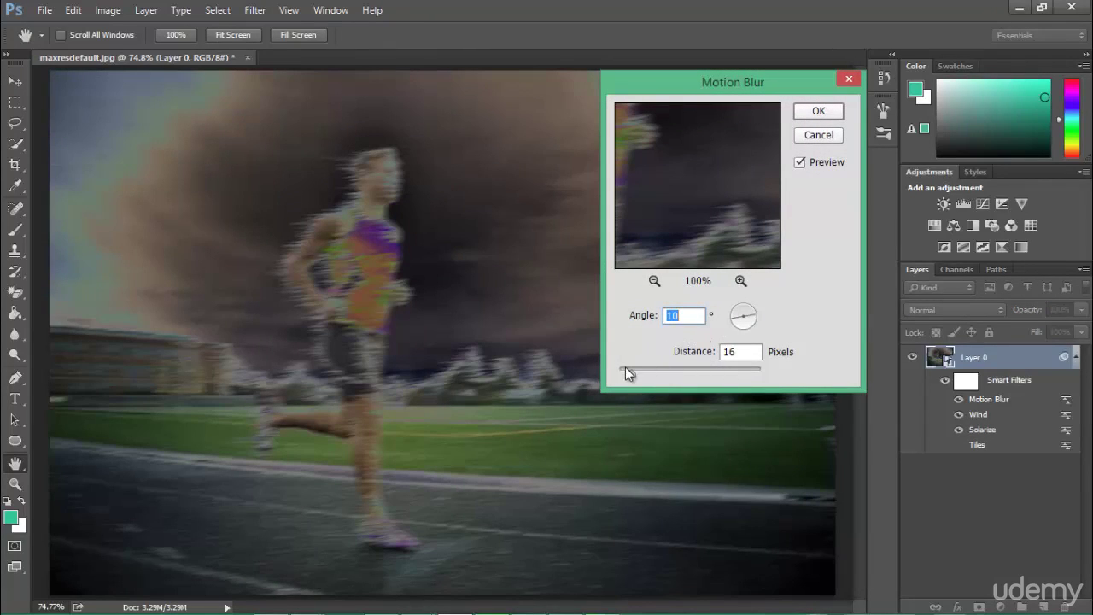
left_click_drag(629, 373, 626, 373)
left_click(813, 110)
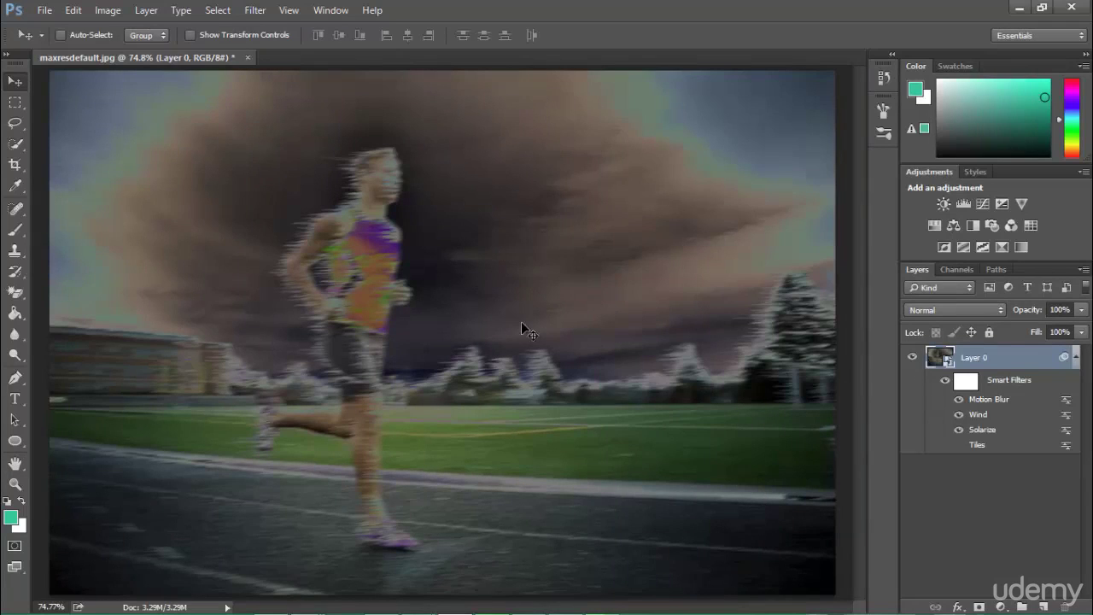
- Toggle the Wind and Solarize filters to compare, then hide Wind and Motion Blur, leaving Solarize
left_click(958, 415)
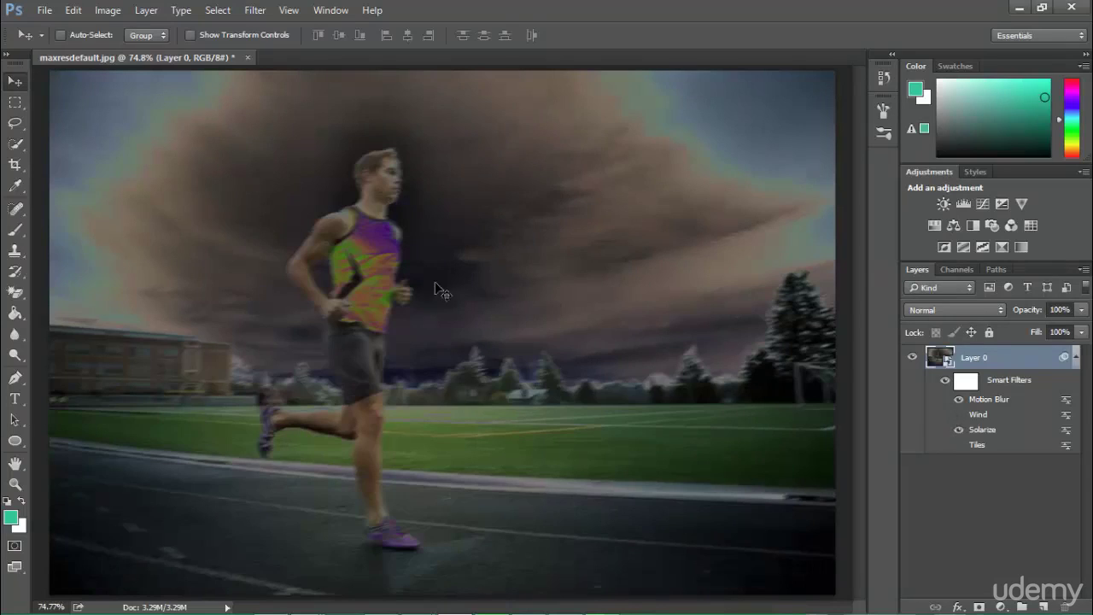
left_click(958, 430)
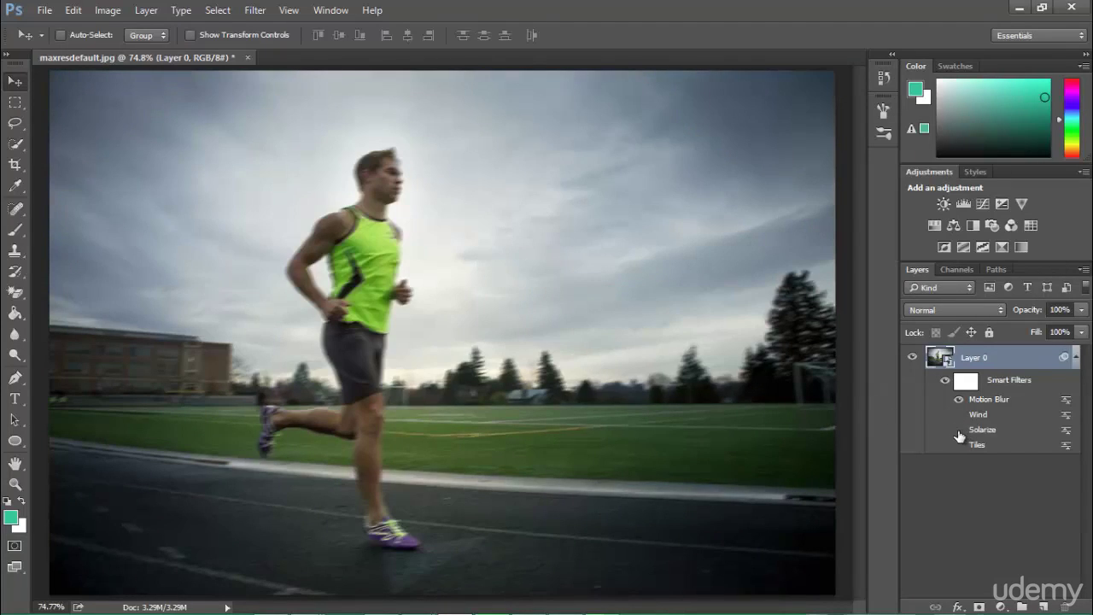
left_click(958, 429)
left_click(958, 415)
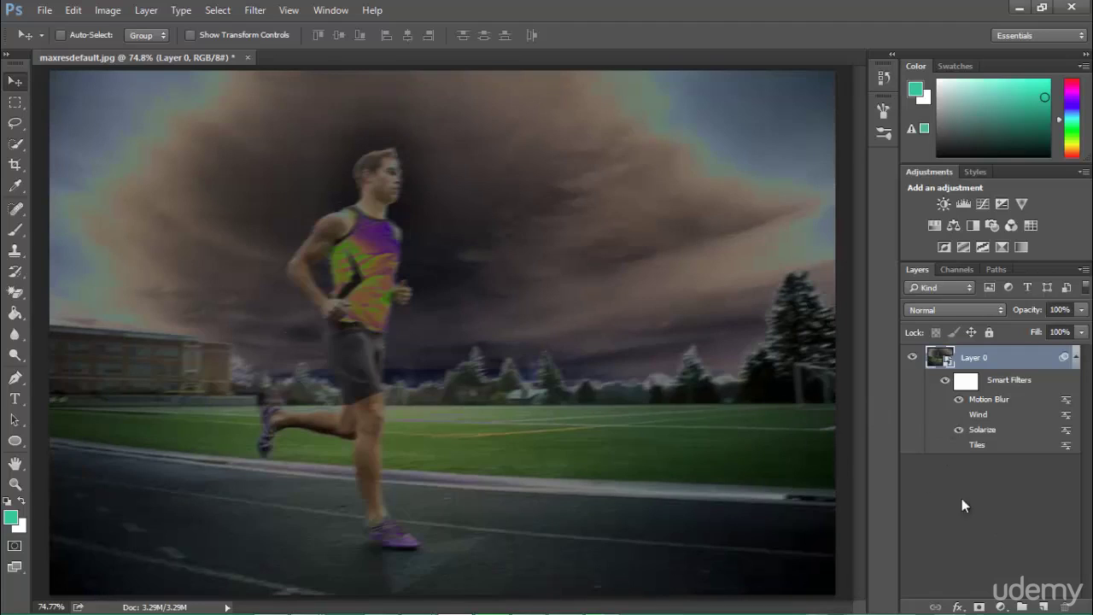
left_click(958, 399)
- Add a Surface Blur smart filter (radius 26, threshold 8) and select the smart filter mask
left_click(254, 10)
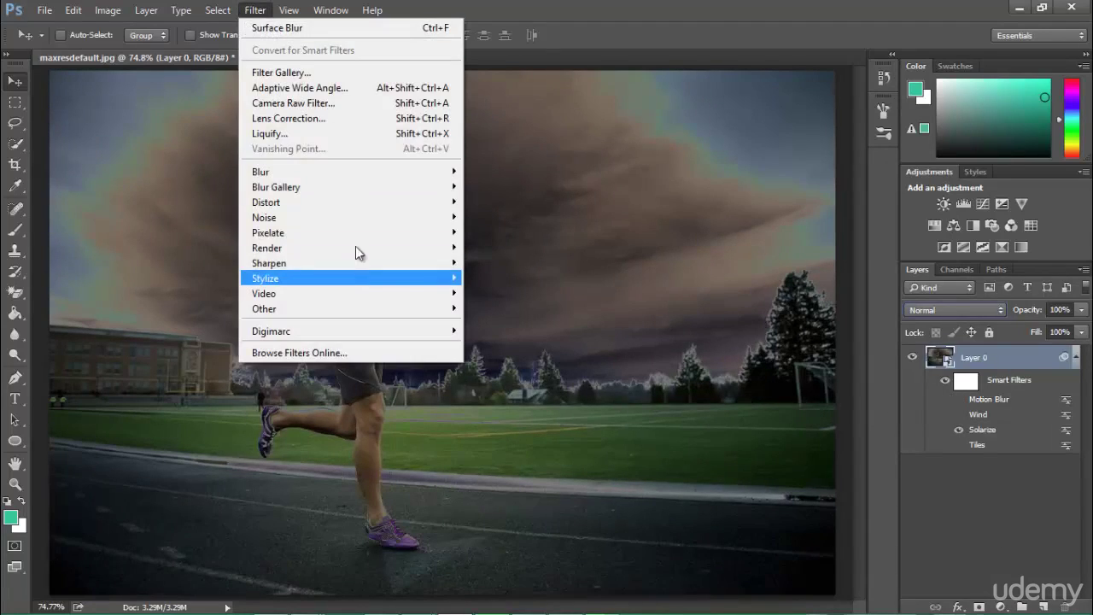
mouse_move(363, 173)
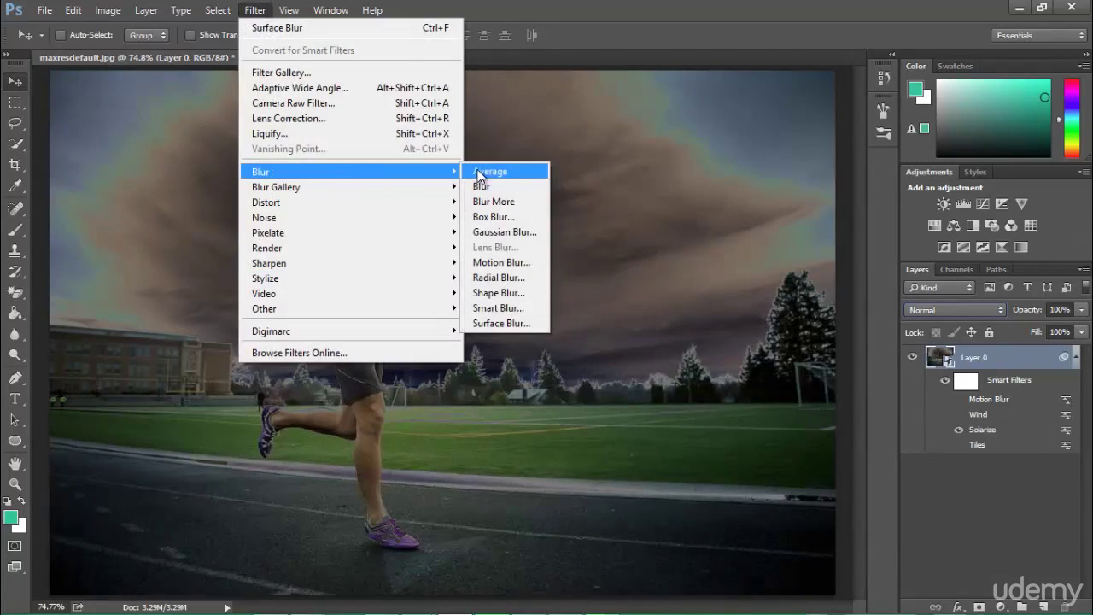
left_click(503, 324)
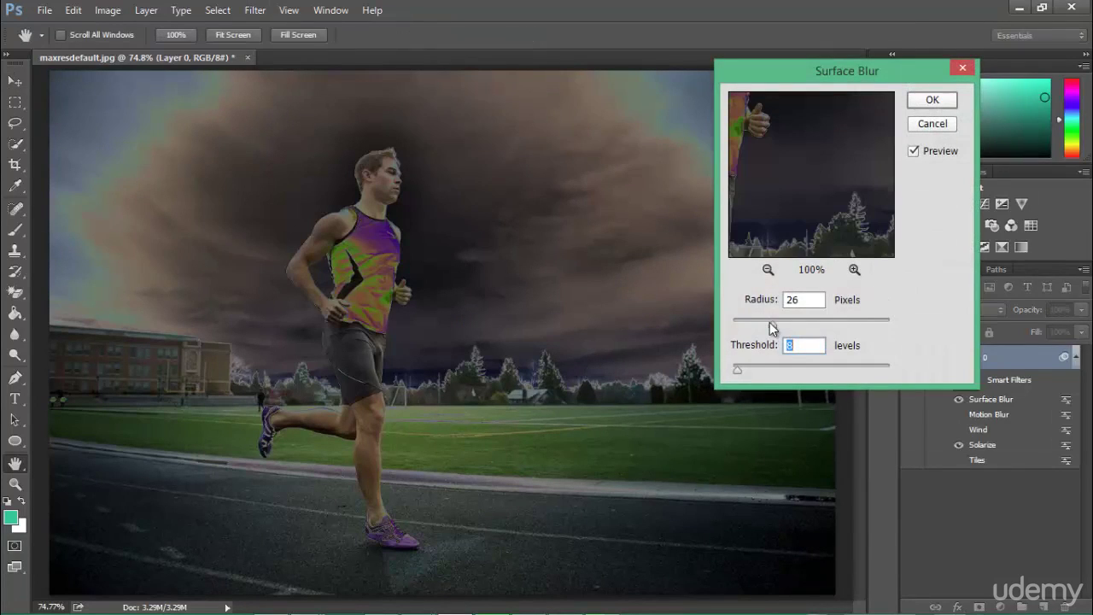
left_click(932, 101)
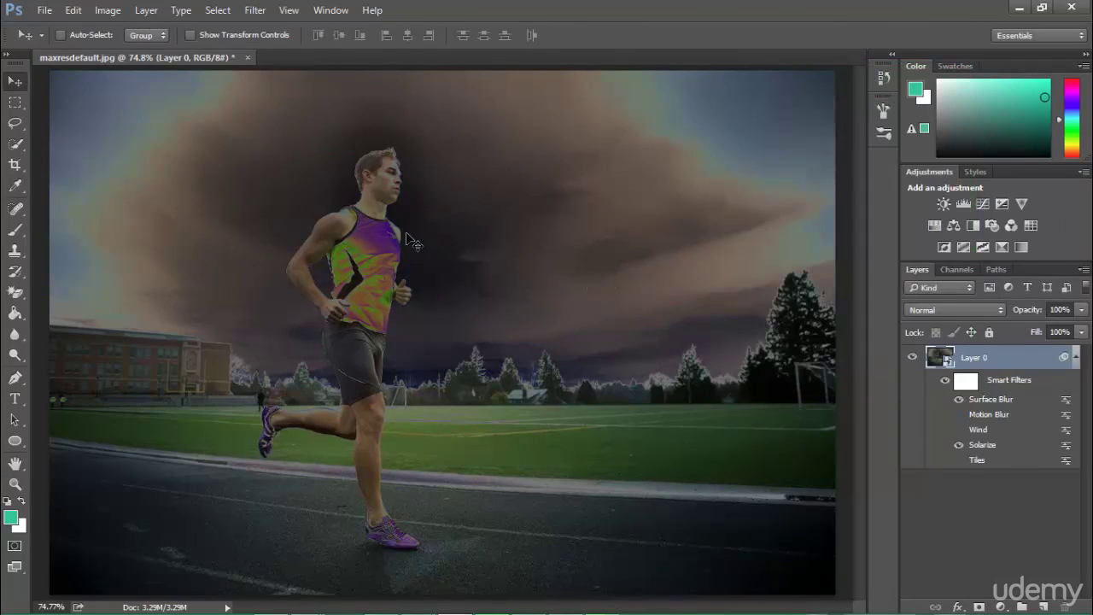
left_click(966, 384)
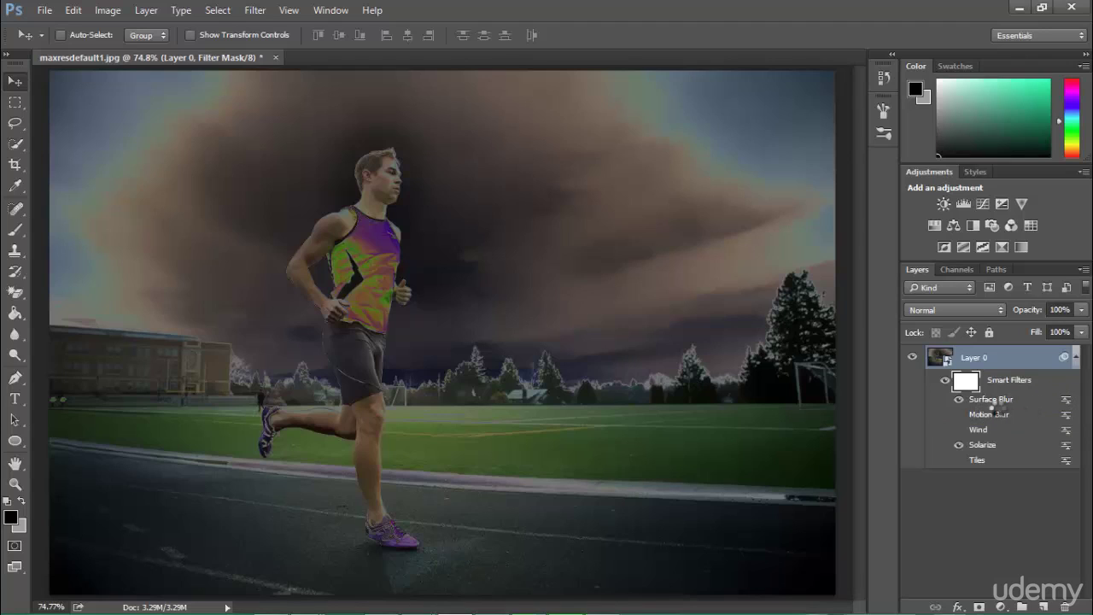
double_click(999, 409)
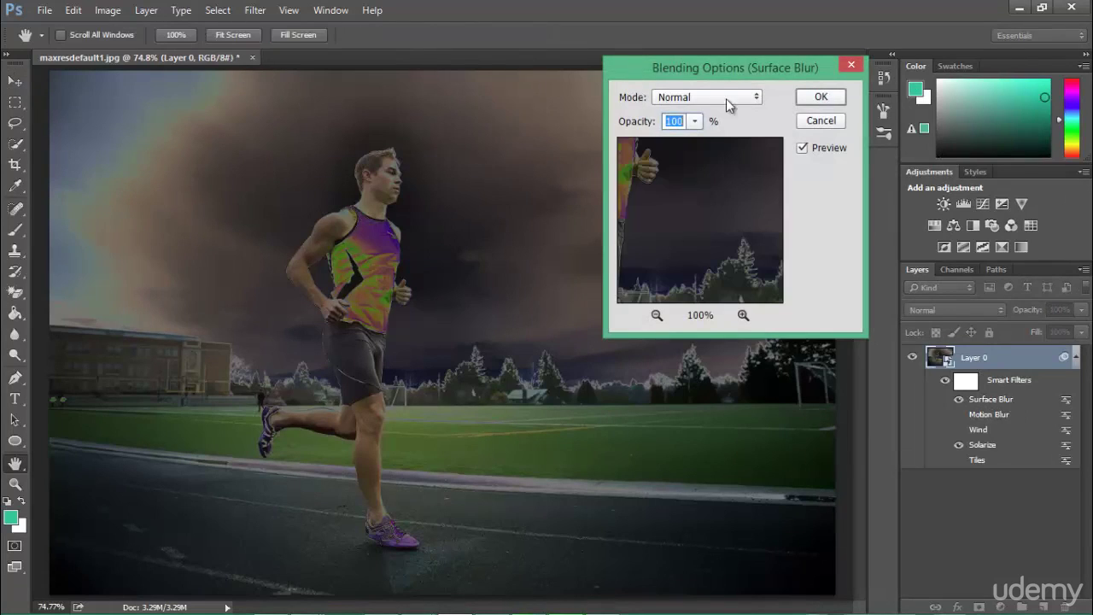
left_click(748, 96)
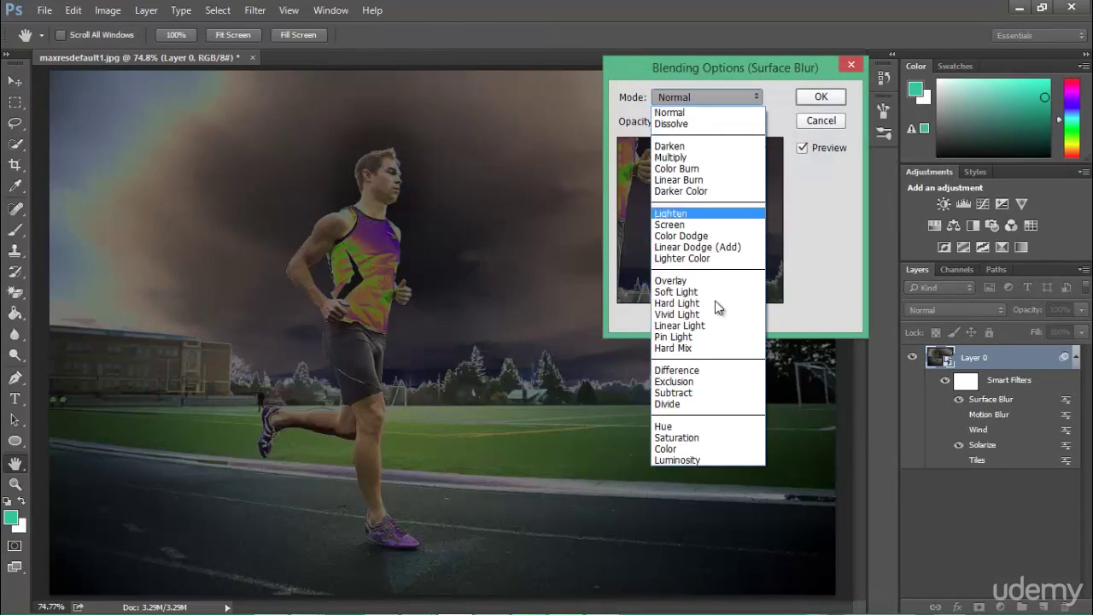
left_click(700, 213)
left_click(707, 96)
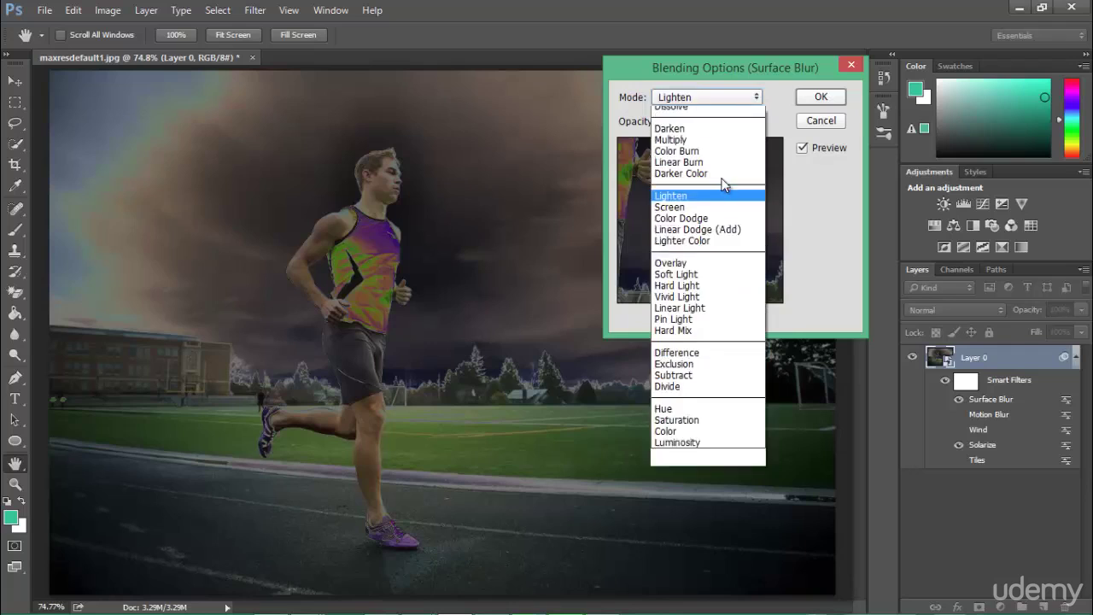
left_click(677, 370)
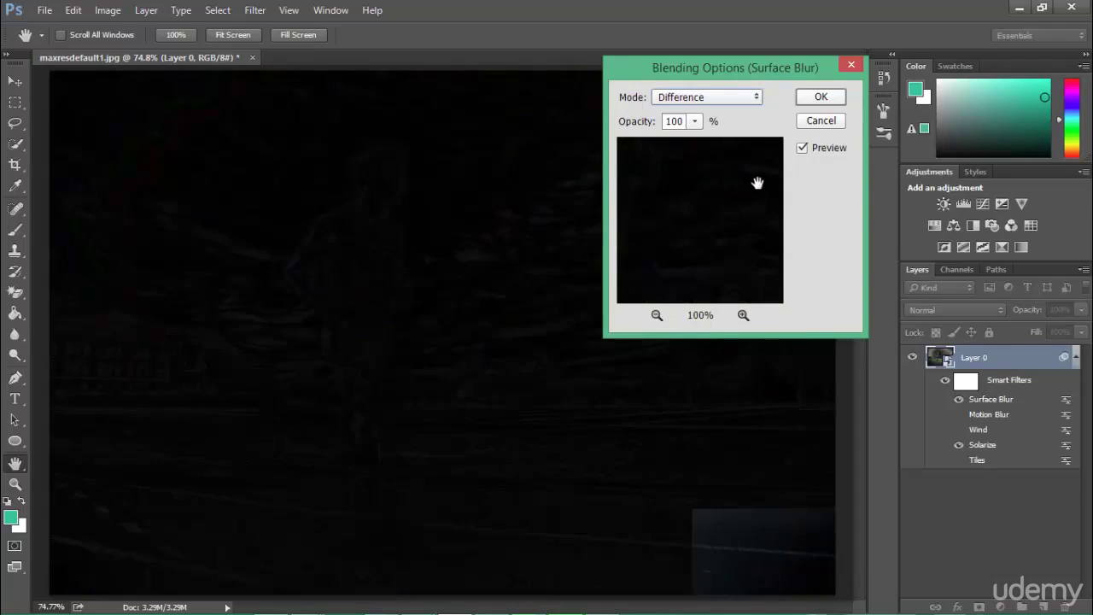
left_click(694, 120)
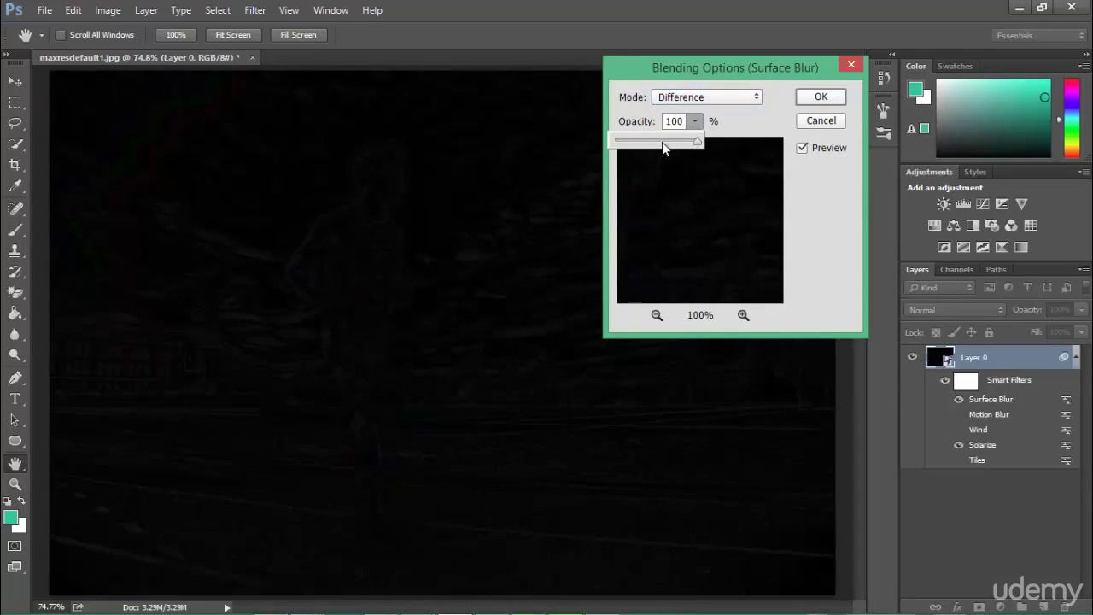
left_click(771, 119)
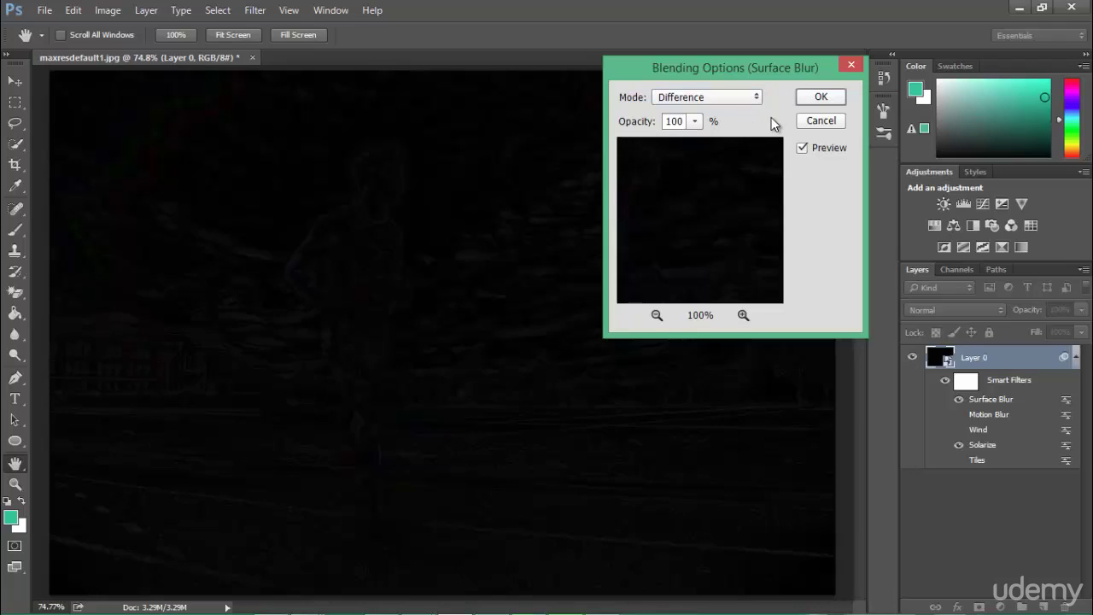
left_click(820, 125)
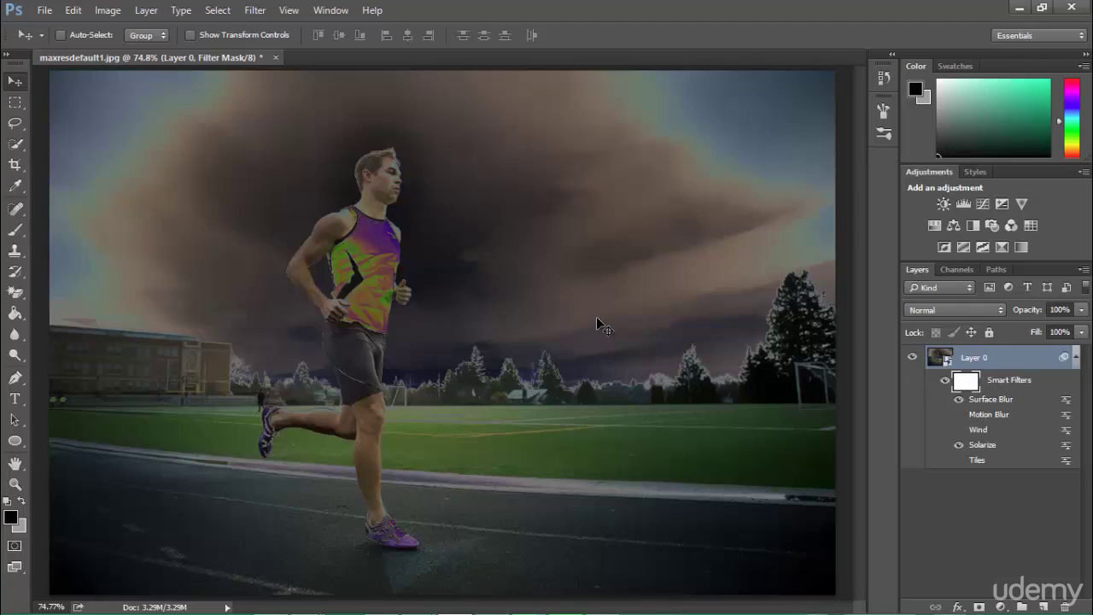
- Pick the standard Brush Tool, test-paint the filter mask around the runner, then undo it
key("b")
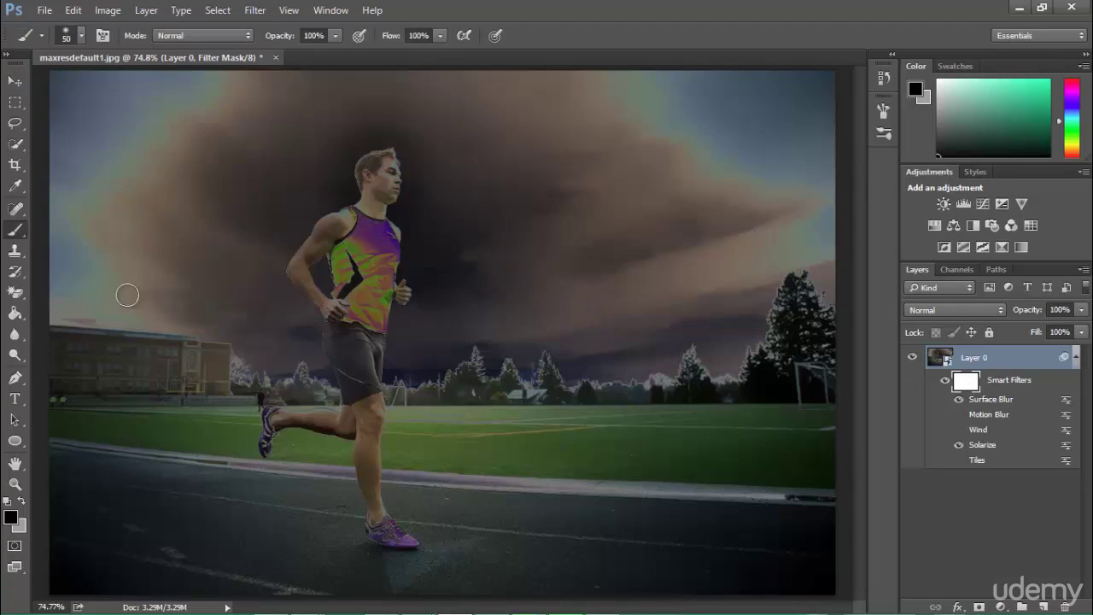
right_click(13, 232)
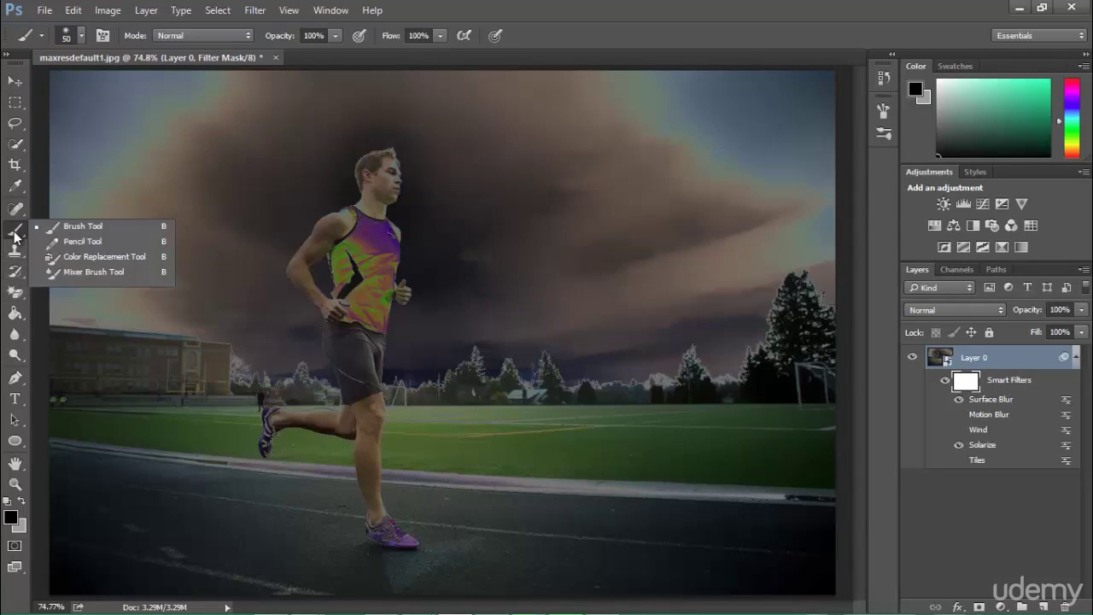
left_click(85, 224)
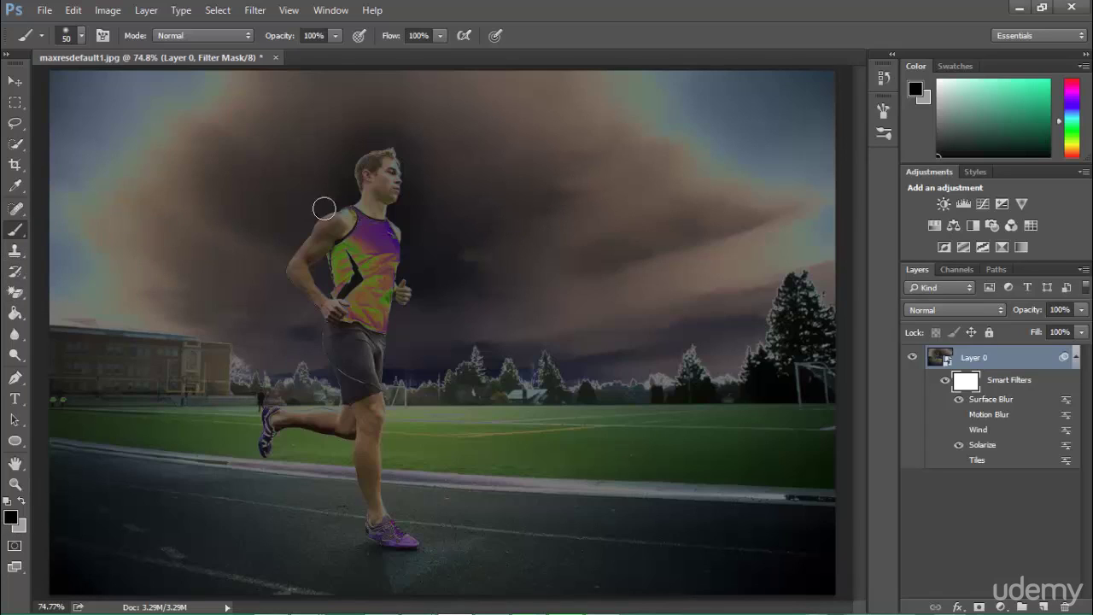
mouse_move(358, 168)
left_mouse_down()
mouse_move(391, 189)
mouse_move(380, 235)
mouse_move(373, 169)
mouse_move(354, 228)
mouse_move(321, 236)
mouse_move(300, 271)
mouse_move(327, 310)
mouse_move(357, 310)
mouse_move(374, 261)
mouse_move(355, 219)
mouse_move(345, 299)
mouse_move(397, 216)
mouse_move(397, 282)
mouse_move(372, 342)
mouse_move(366, 423)
mouse_move(378, 496)
mouse_move(371, 464)
left_mouse_up()
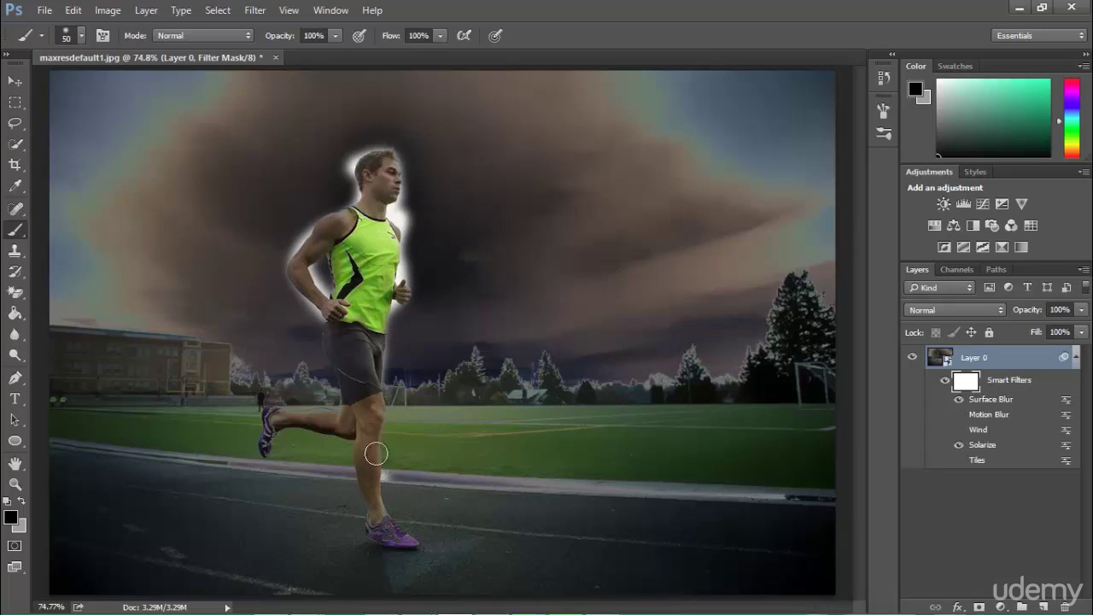
mouse_move(386, 236)
left_mouse_down()
mouse_move(405, 241)
mouse_move(393, 211)
mouse_move(420, 225)
left_mouse_up()
key("ctrl+BackSpace")
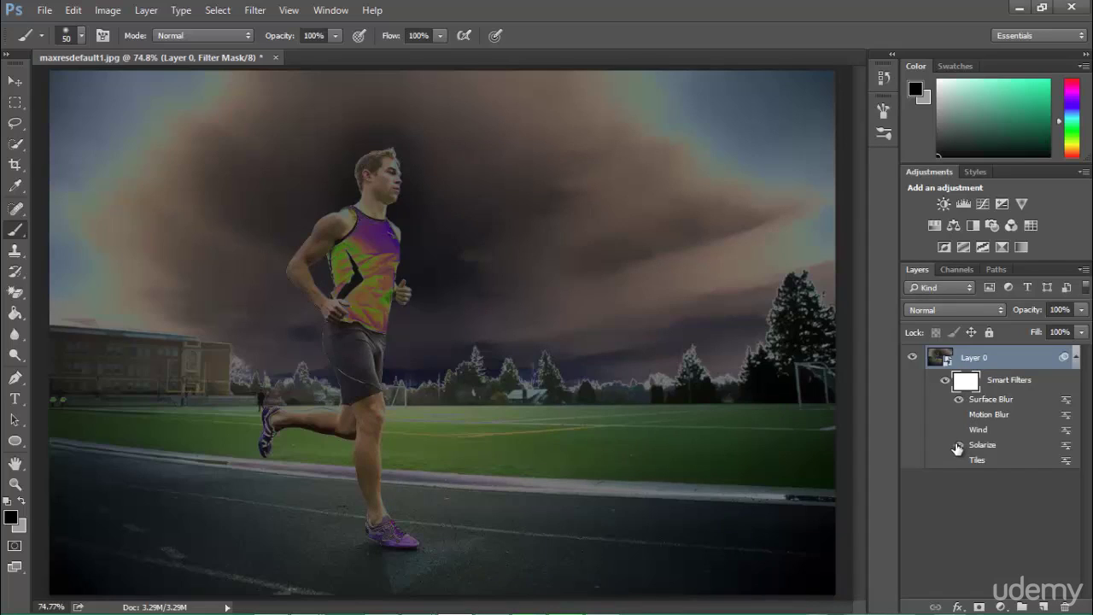
- Turn off Solarize's visibility and turn Motion Blur back on
left_click(956, 445)
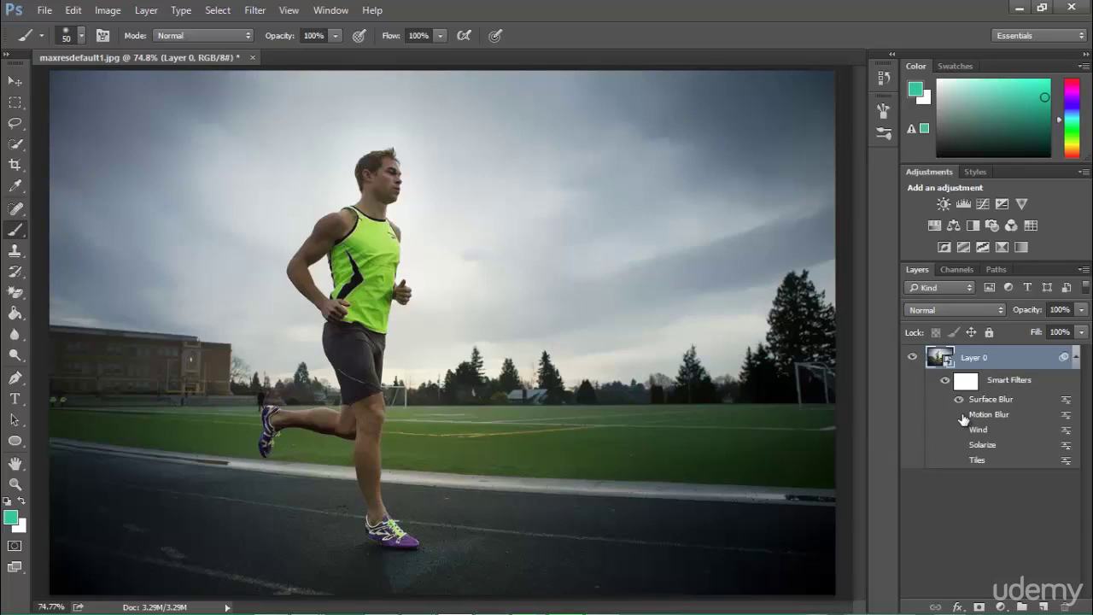
left_click(958, 415)
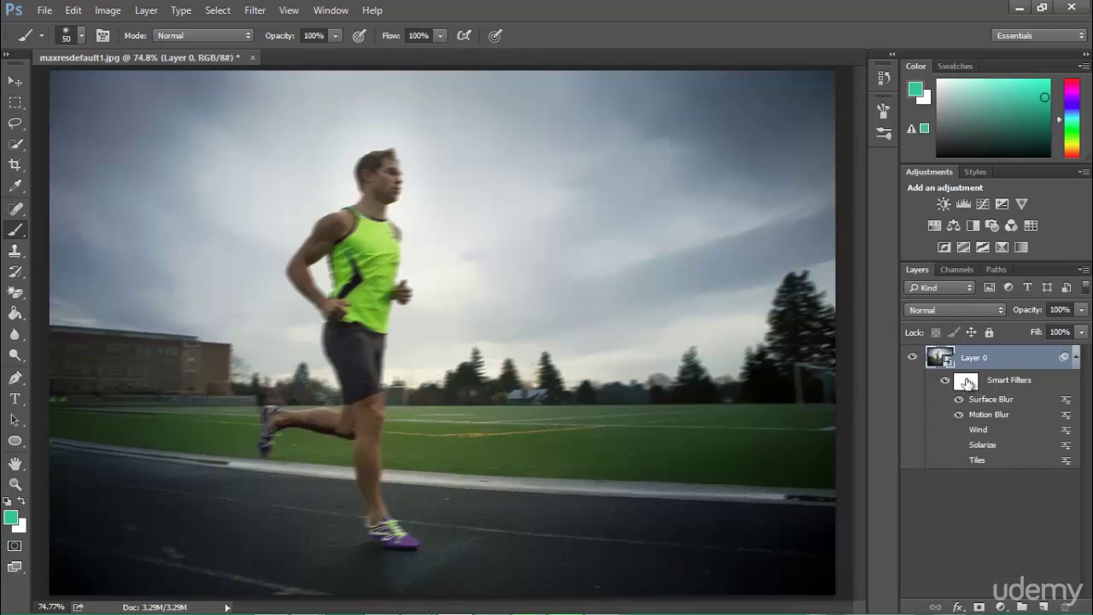
- Select the Smart Filters mask and paint black over the runner's head and torso
left_click(966, 382)
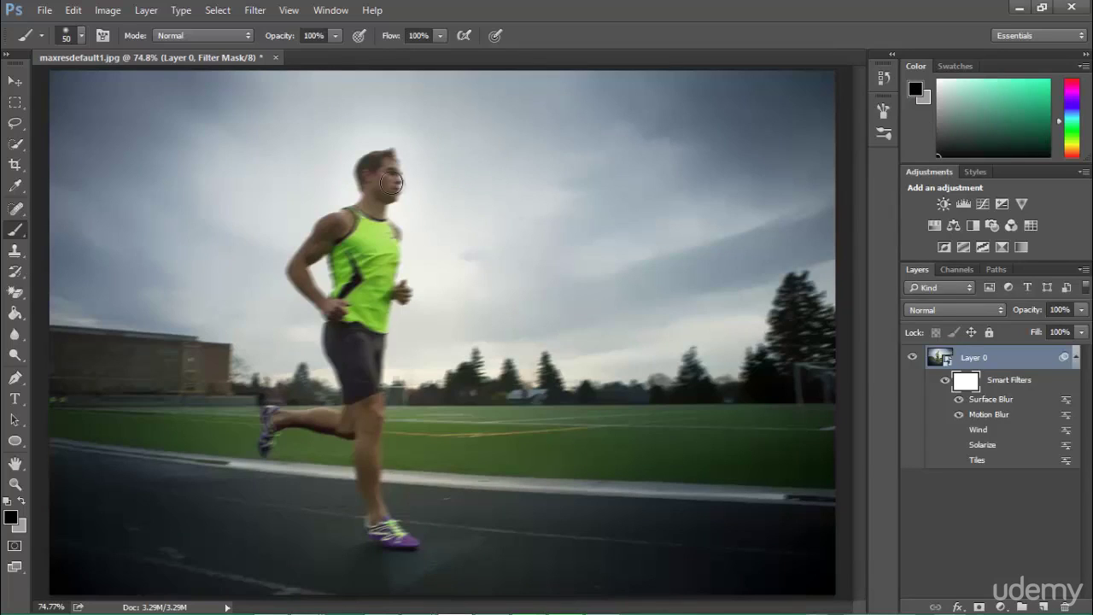
mouse_move(366, 172)
left_mouse_down()
mouse_move(390, 256)
mouse_move(368, 229)
mouse_move(355, 254)
mouse_move(362, 224)
mouse_move(306, 268)
mouse_move(311, 304)
mouse_move(339, 316)
mouse_move(300, 265)
mouse_move(376, 202)
mouse_move(359, 341)
mouse_move(390, 527)
mouse_move(373, 424)
mouse_move(270, 437)
left_mouse_up()
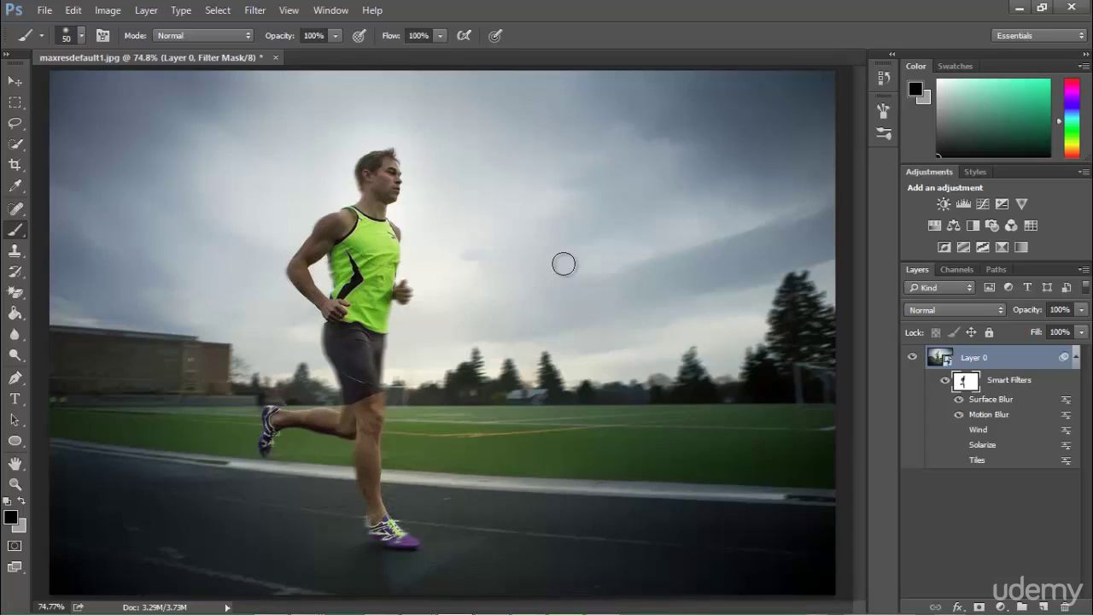